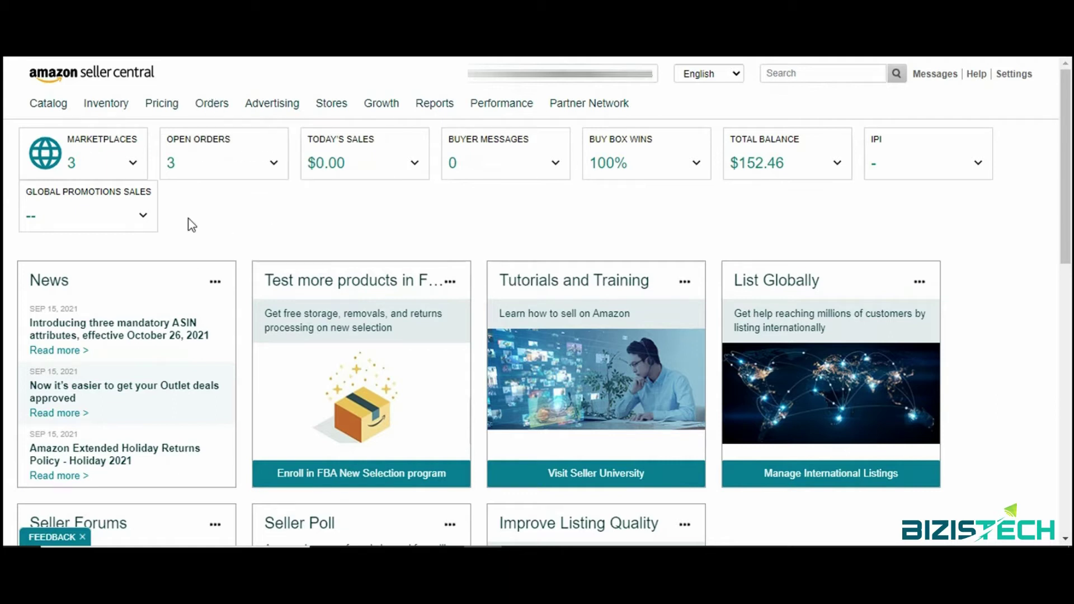
Start adding a product not sold on Amazon and browse the list of product categories
mouse_move(51, 108)
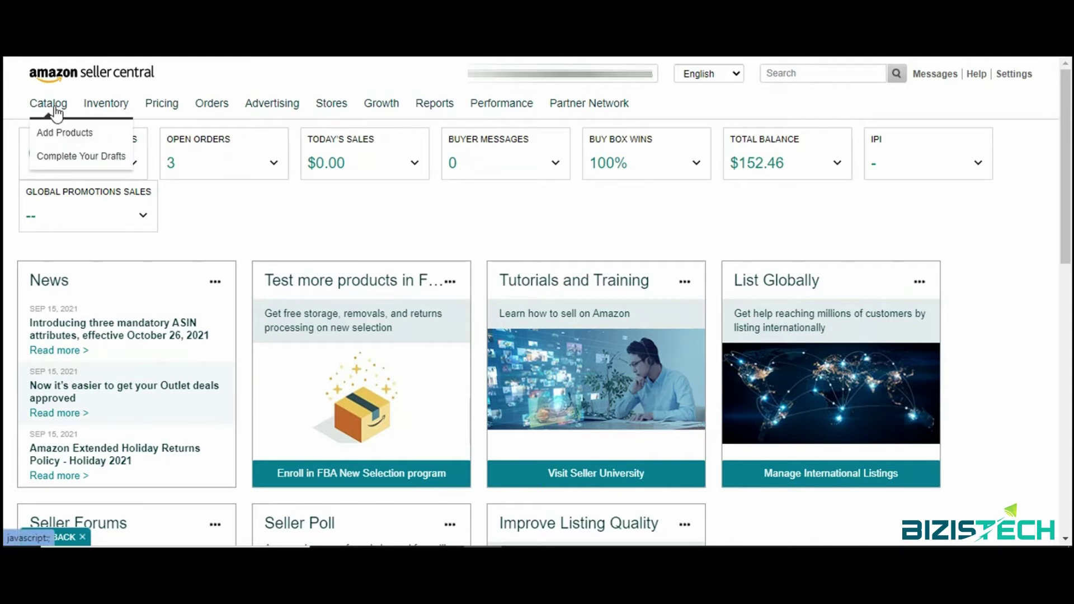
click(68, 135)
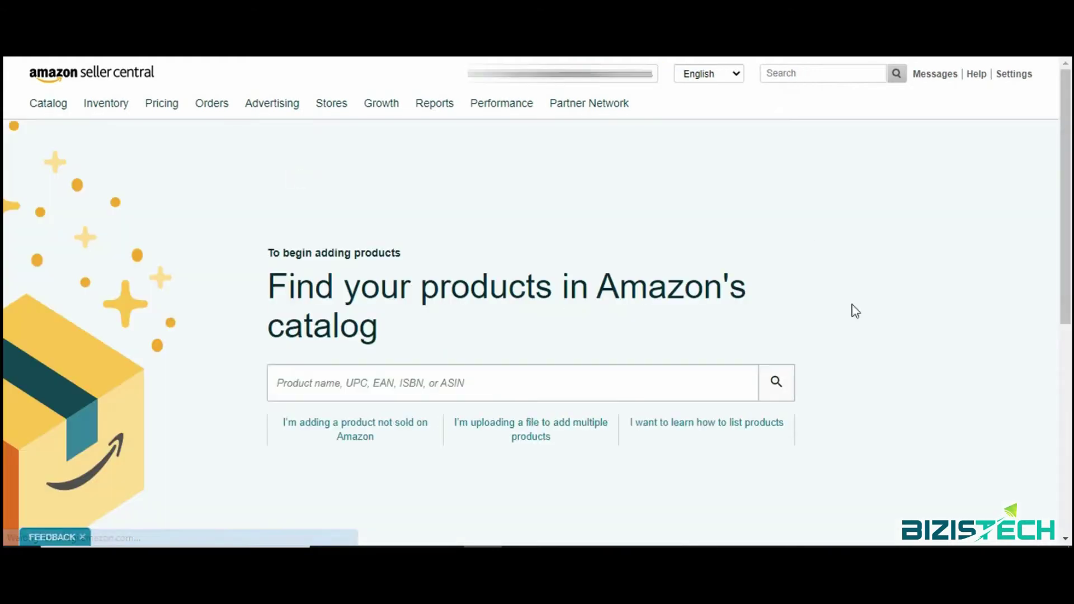
scroll(537, 302, down, 2)
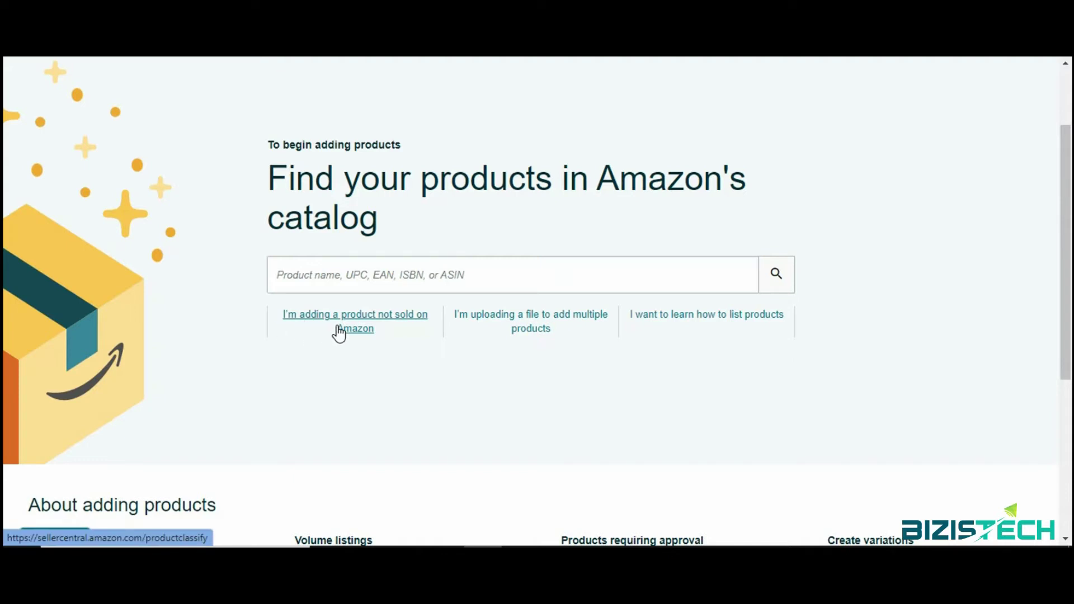
click(360, 329)
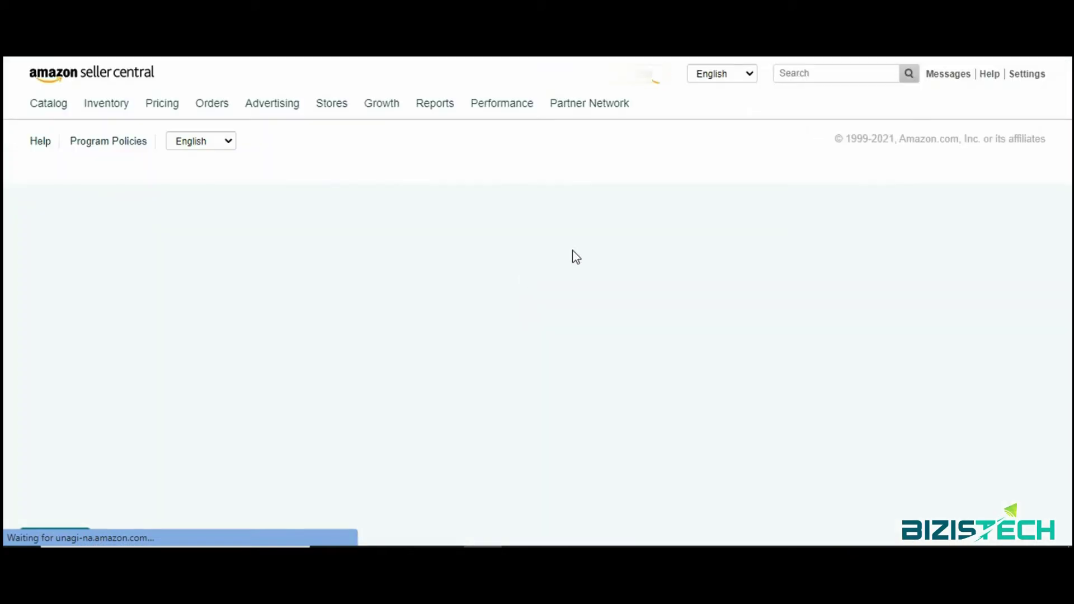
drag(1065, 140, 1070, 283)
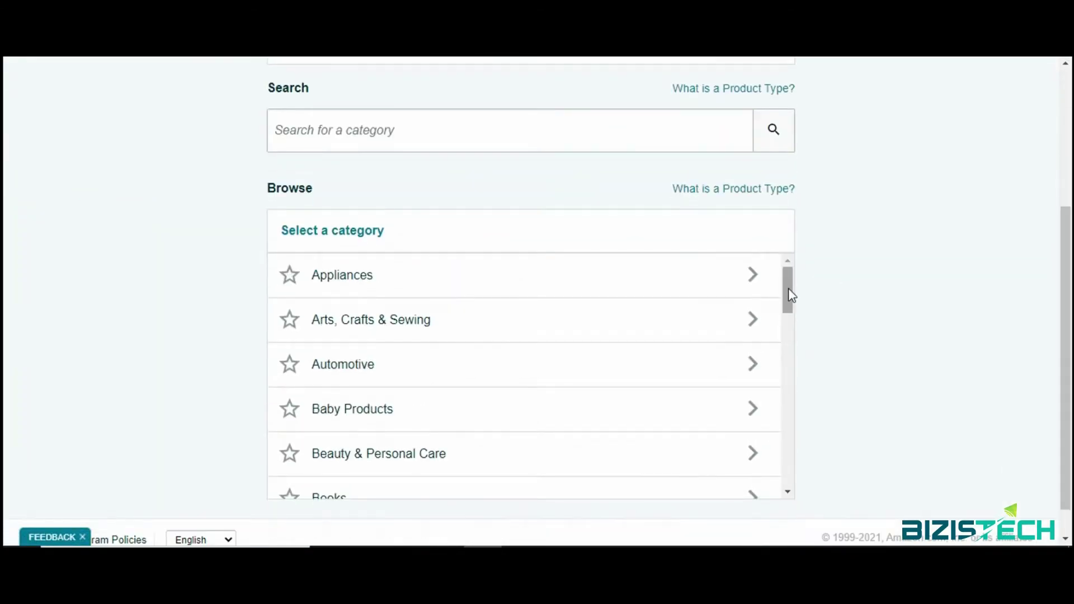
mouse_move(789, 296)
mouse_down()
mouse_move(784, 454)
mouse_move(780, 297)
mouse_up()
drag(1071, 252, 1071, 275)
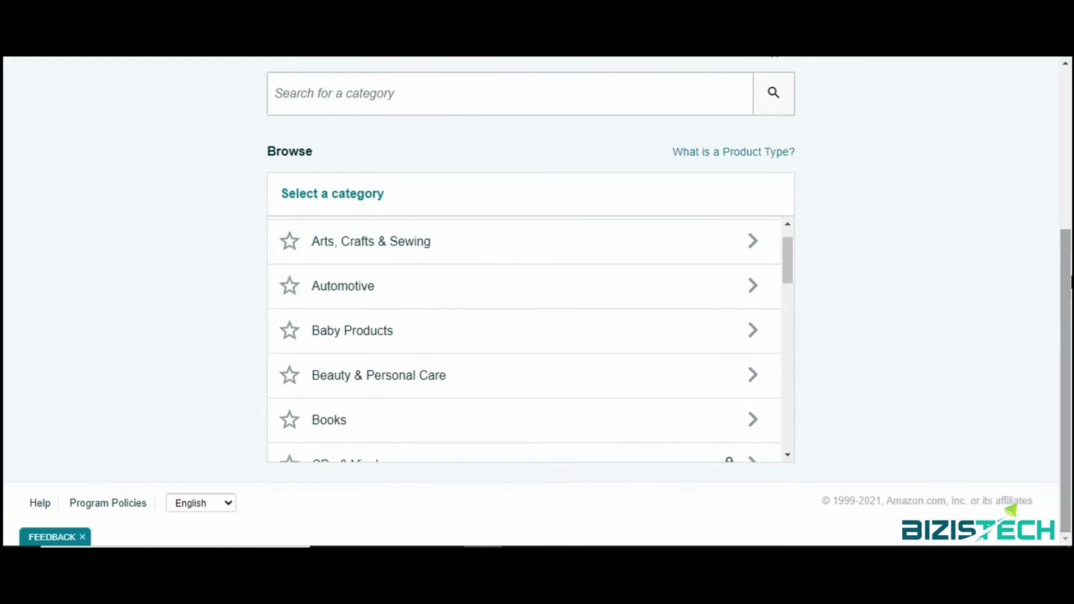
drag(789, 267, 784, 283)
Open amazon.com in a new browser tab and search the store for "paper cups"
key(ctrl+t)
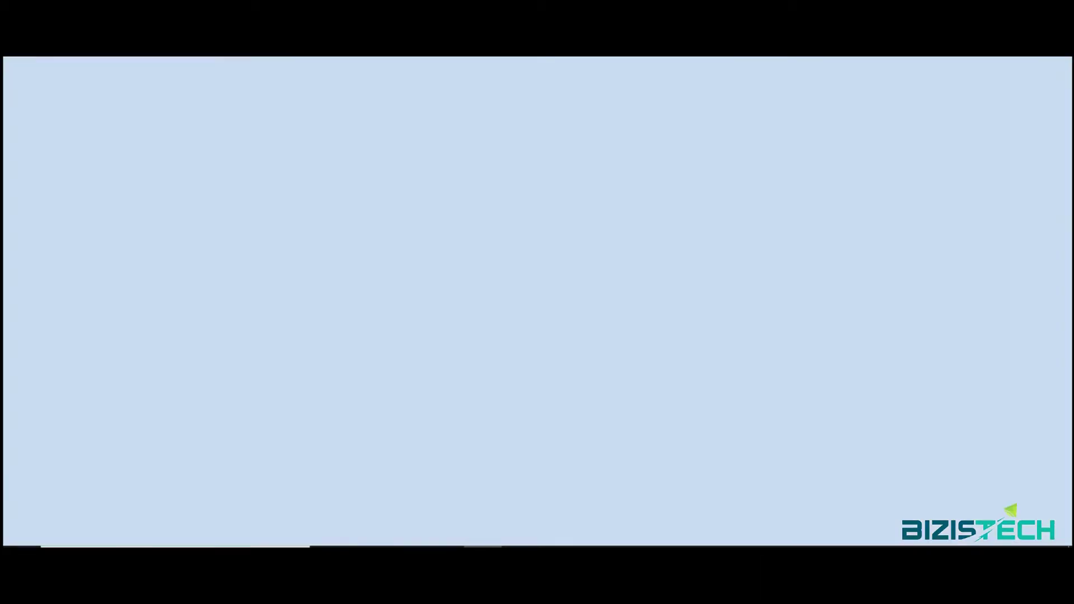
text(amazon)
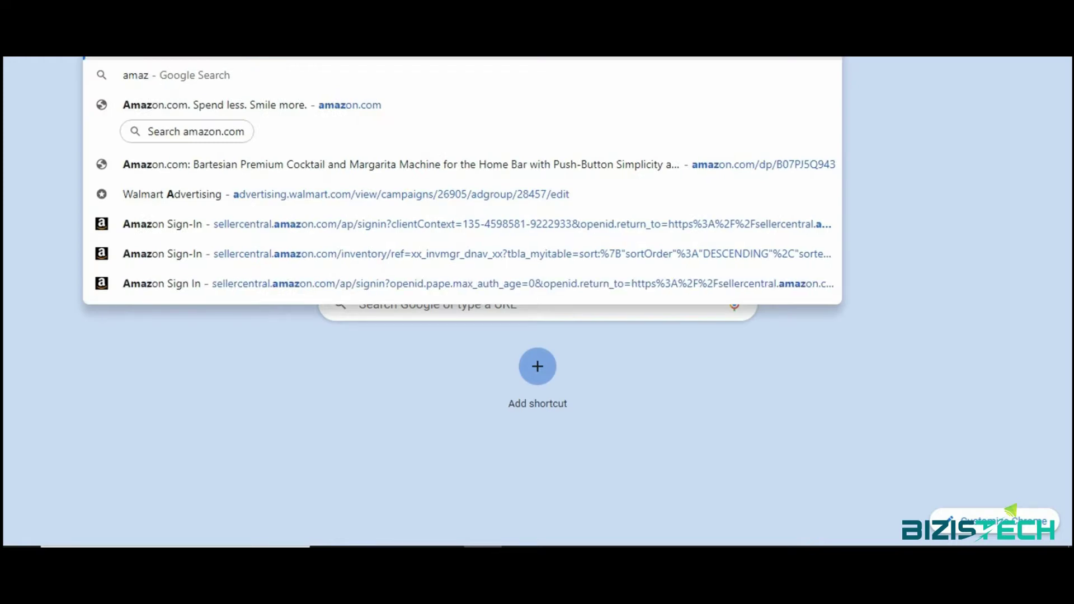
text(.com)
key(Return)
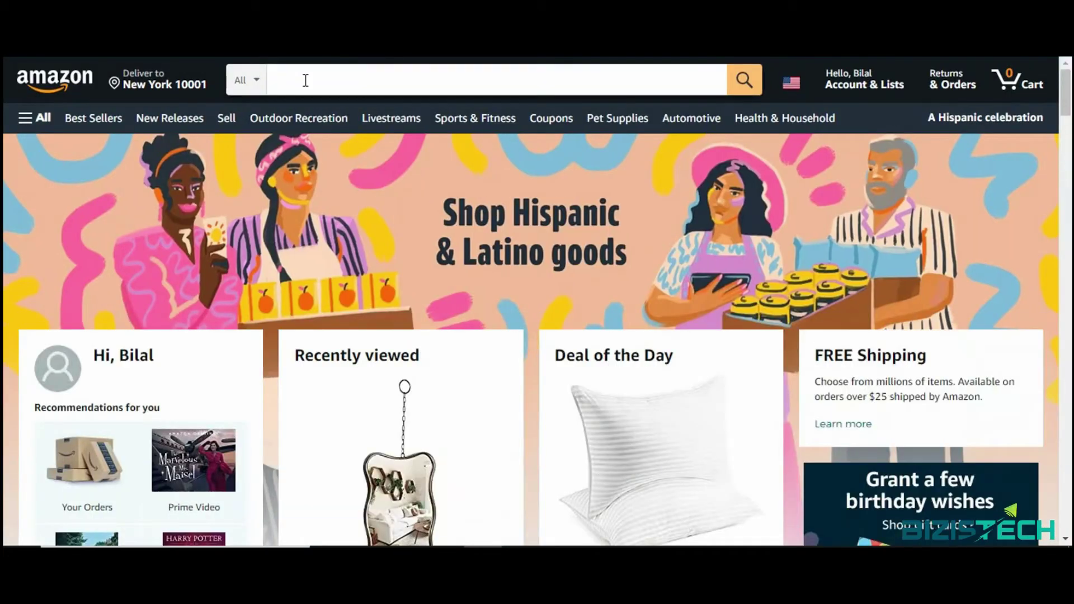
click(306, 80)
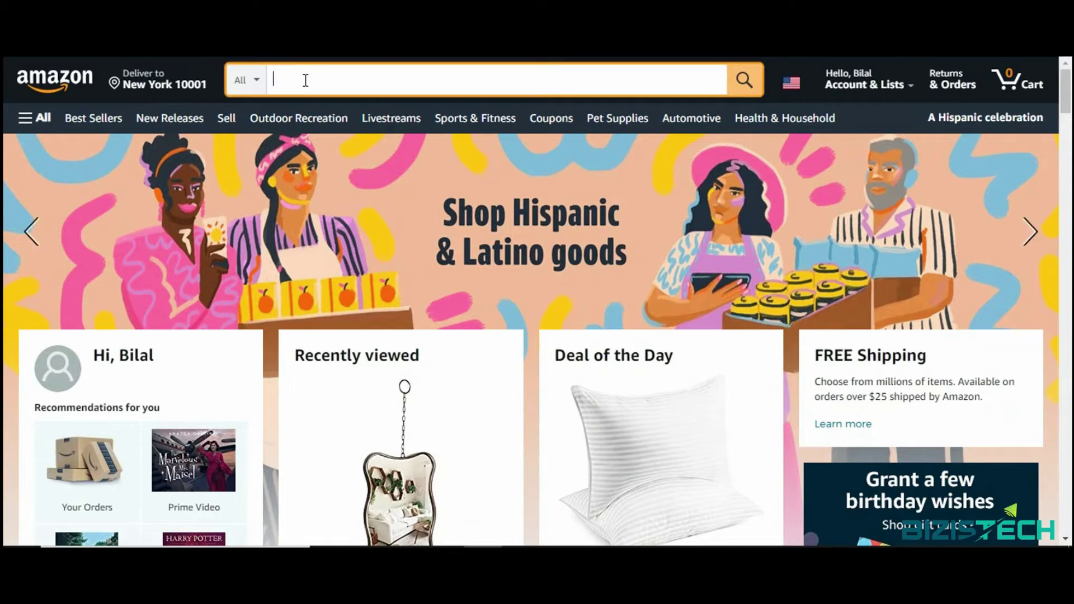
text(paper cups)
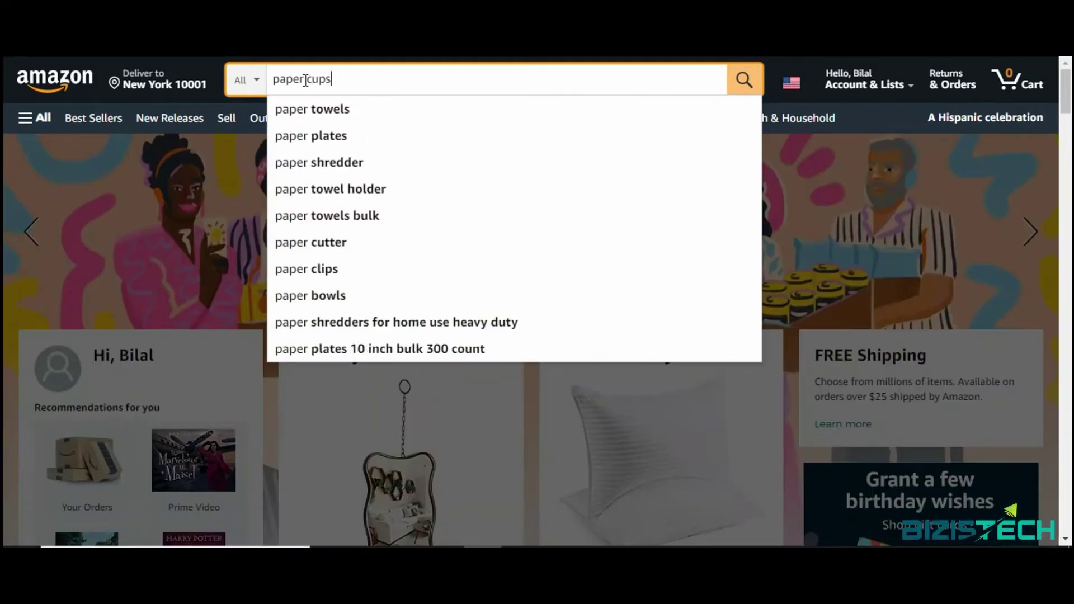
key(Return)
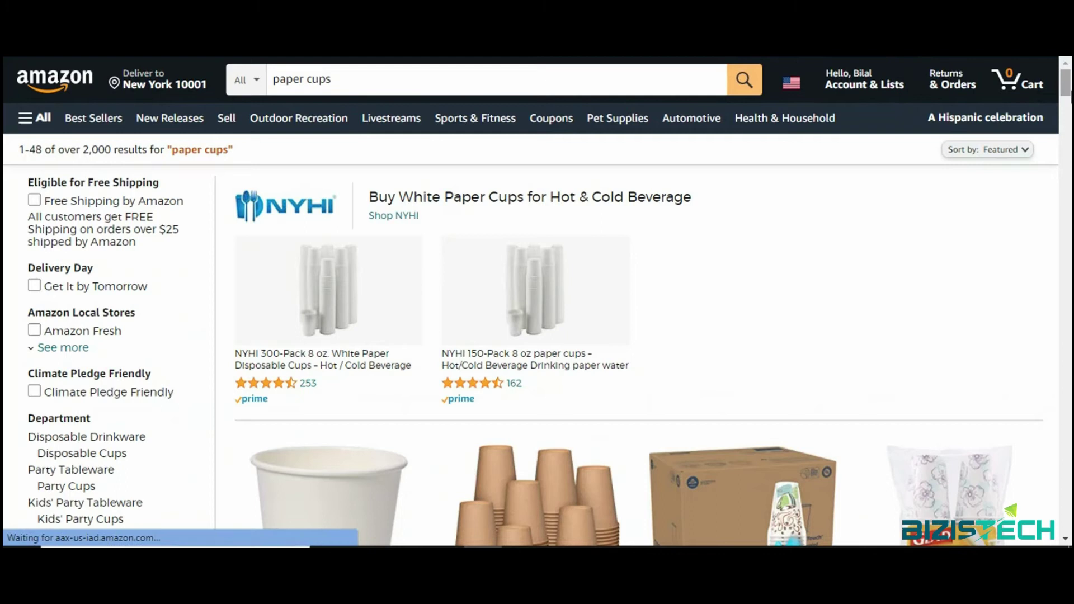
Open the 150-pack 8 oz paper cups from the results and reload the page from its shortened address to check the category path
scroll(537, 301, down, 6)
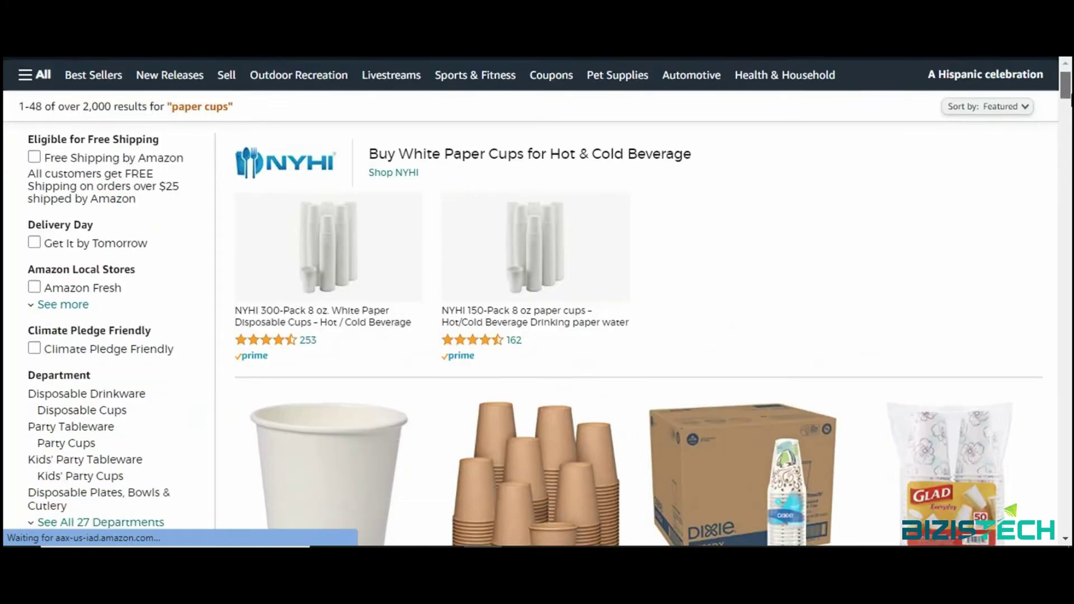
scroll(957, 143, down, 10)
scroll(957, 142, up, 3)
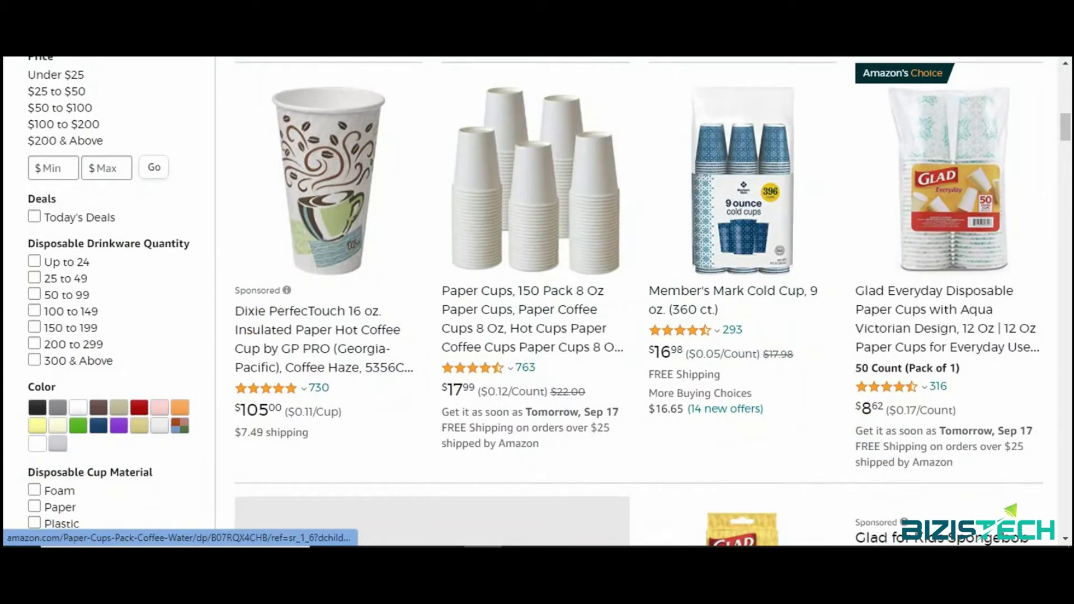
click(534, 185)
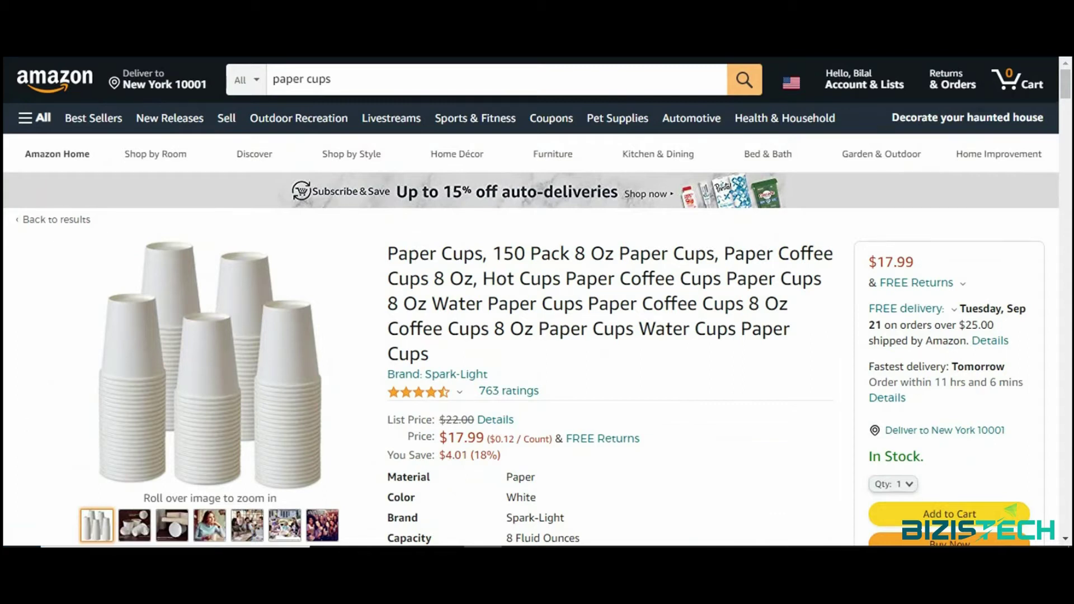
key(BackSpace)
key(Return)
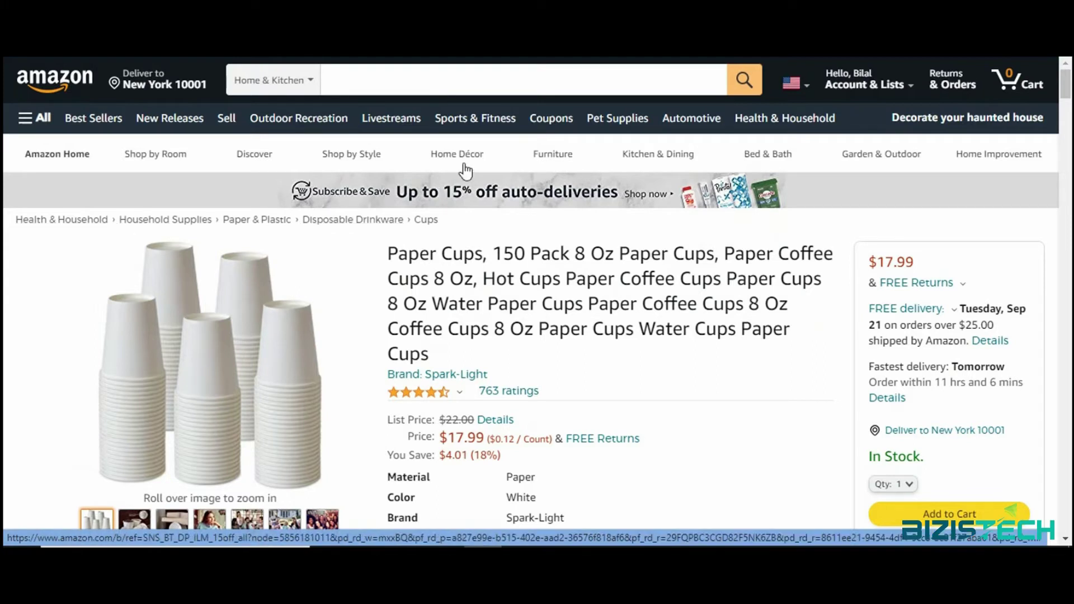
Check the category path of the Member's Mark 9 oz cold cup by reloading its page from the shortened address
key(ctrl+Tab)
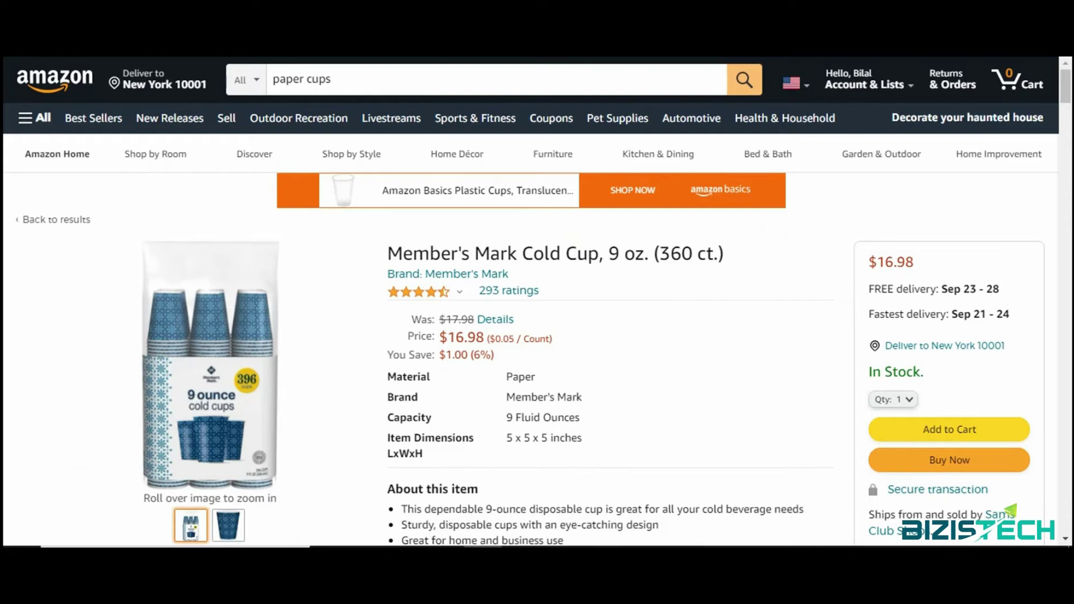
key(BackSpace)
key(Return)
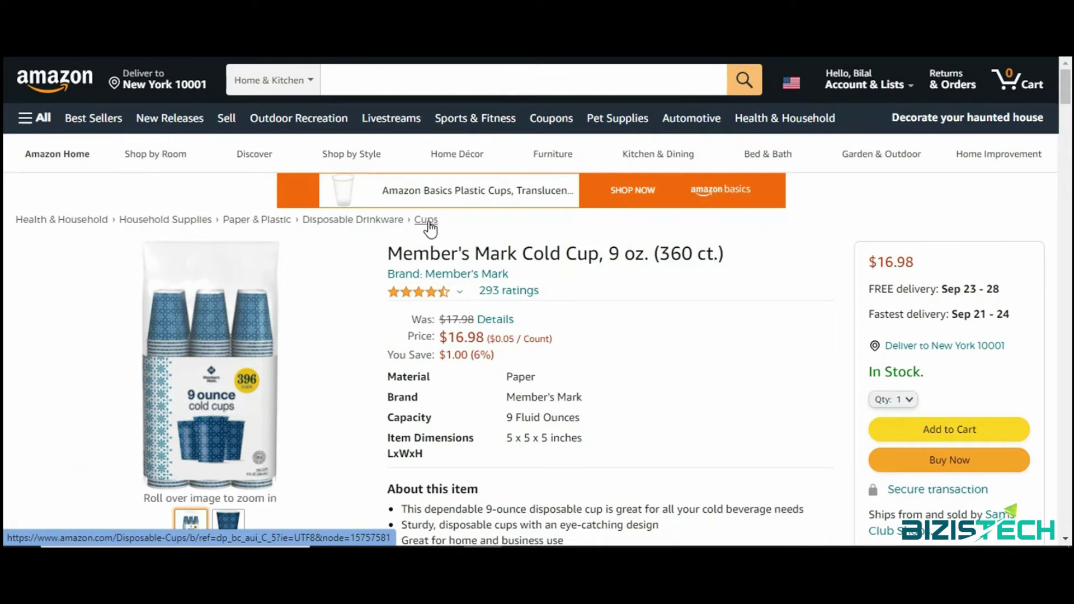
click(426, 220)
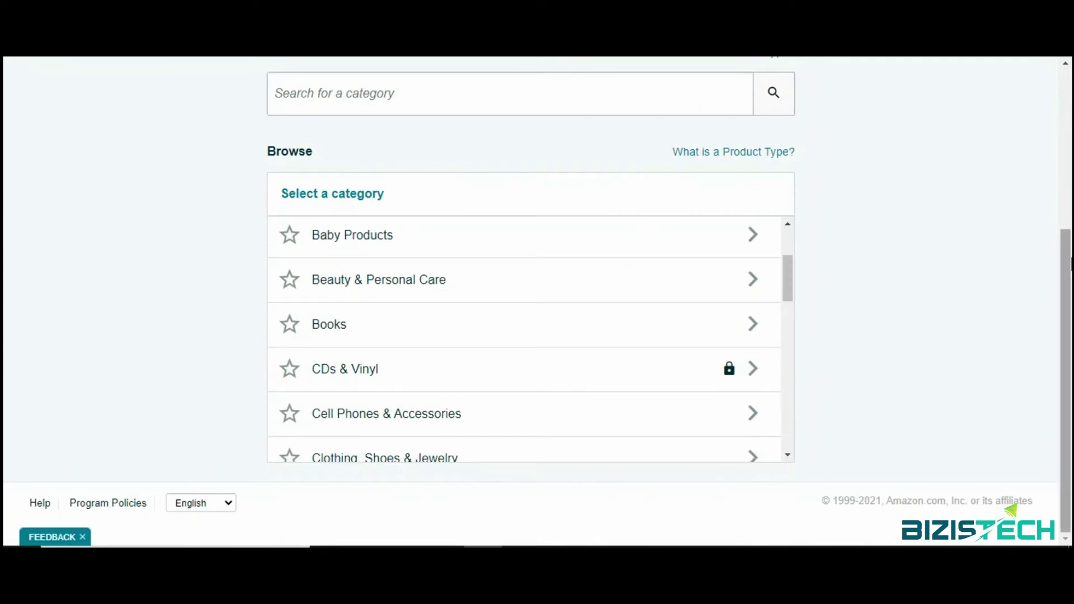
Back in Seller Central, select the category Sports & Outdoors > Sports & Fitness > Exercise & Fitness > Other (Exercise & Fitness)
drag(793, 278, 784, 416)
click(466, 354)
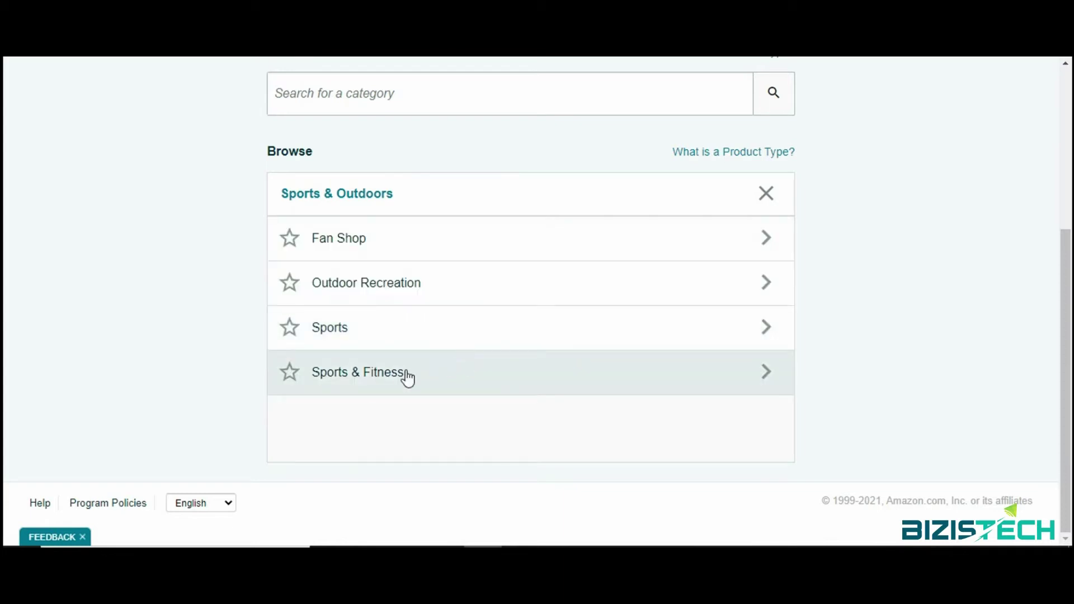
click(406, 372)
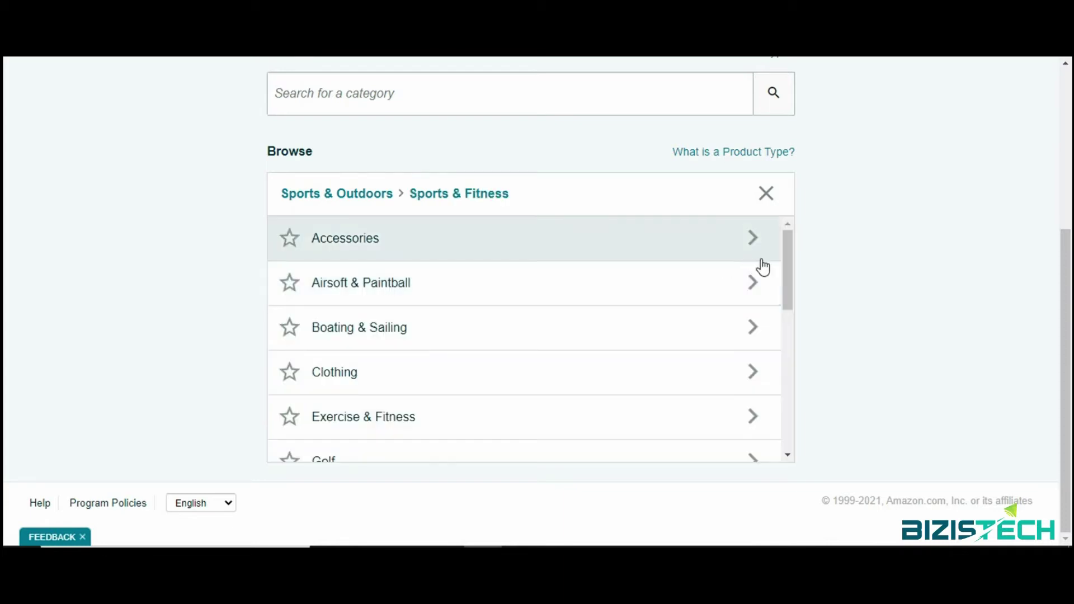
drag(793, 266, 786, 287)
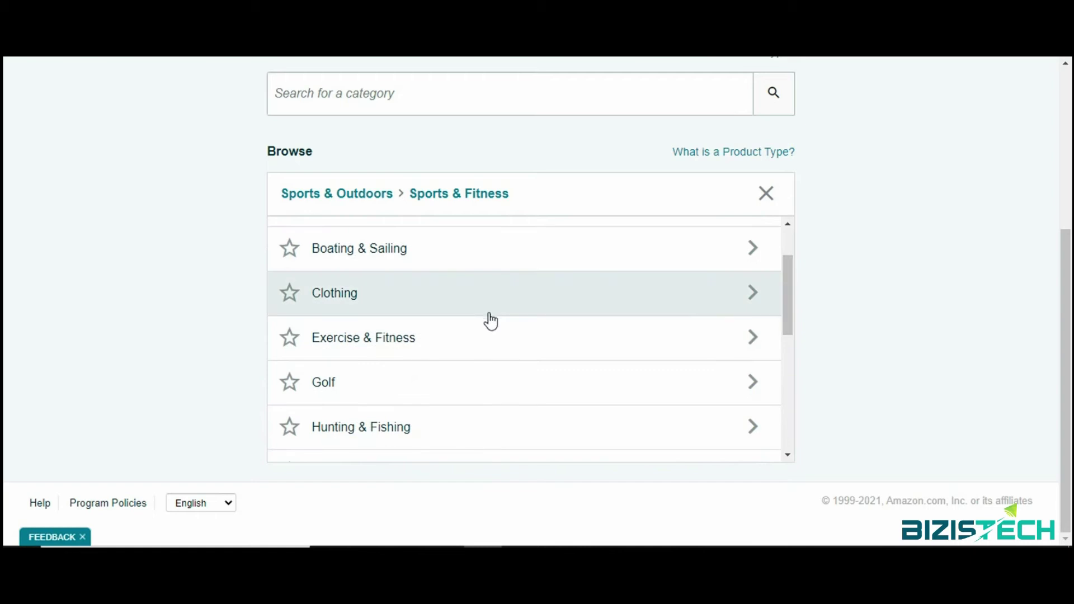
click(484, 334)
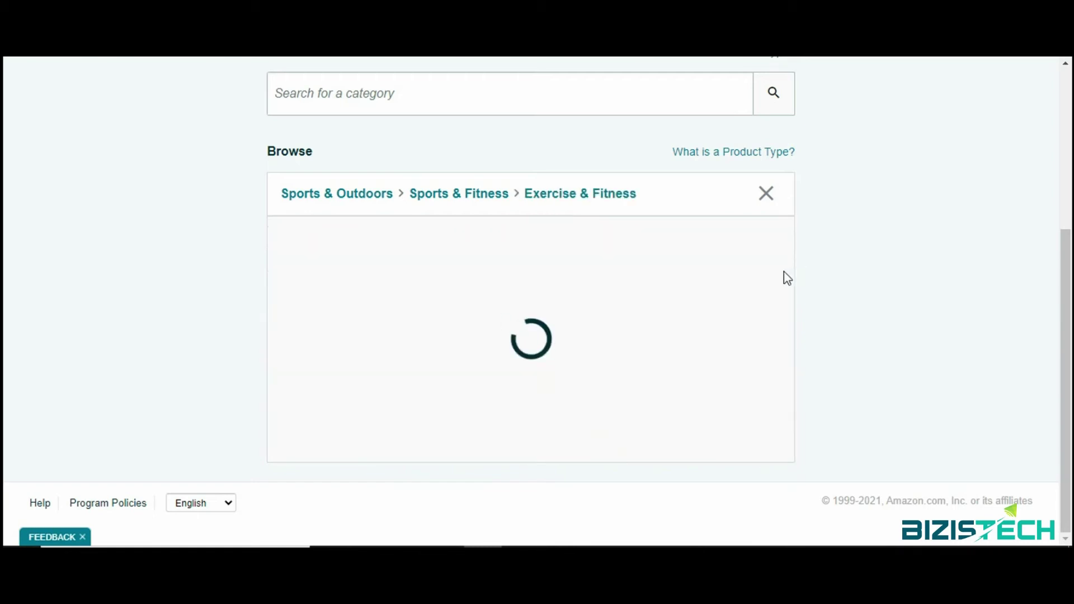
drag(781, 302, 798, 407)
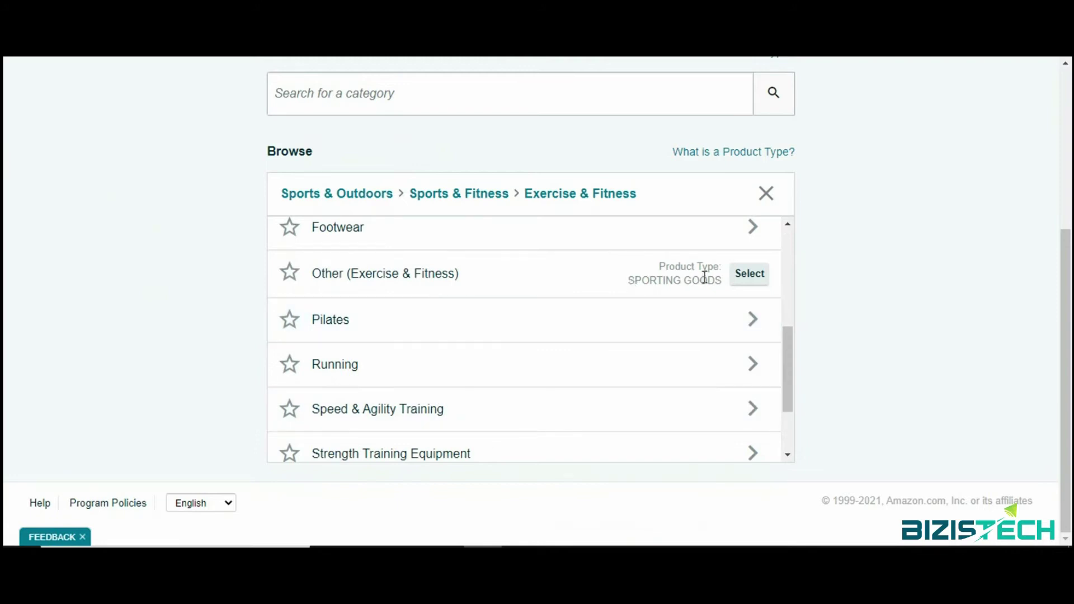
click(764, 275)
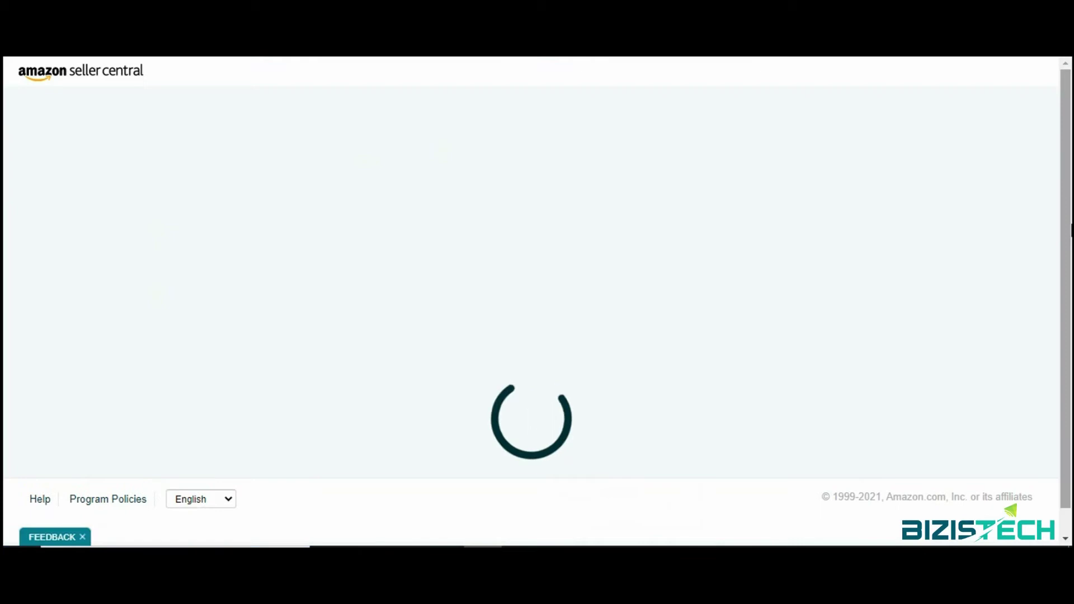
Turn on Advanced View for the new listing and look over the Vital Info fields
mouse_move(1070, 228)
mouse_down()
mouse_move(1070, 252)
mouse_move(1070, 229)
mouse_up()
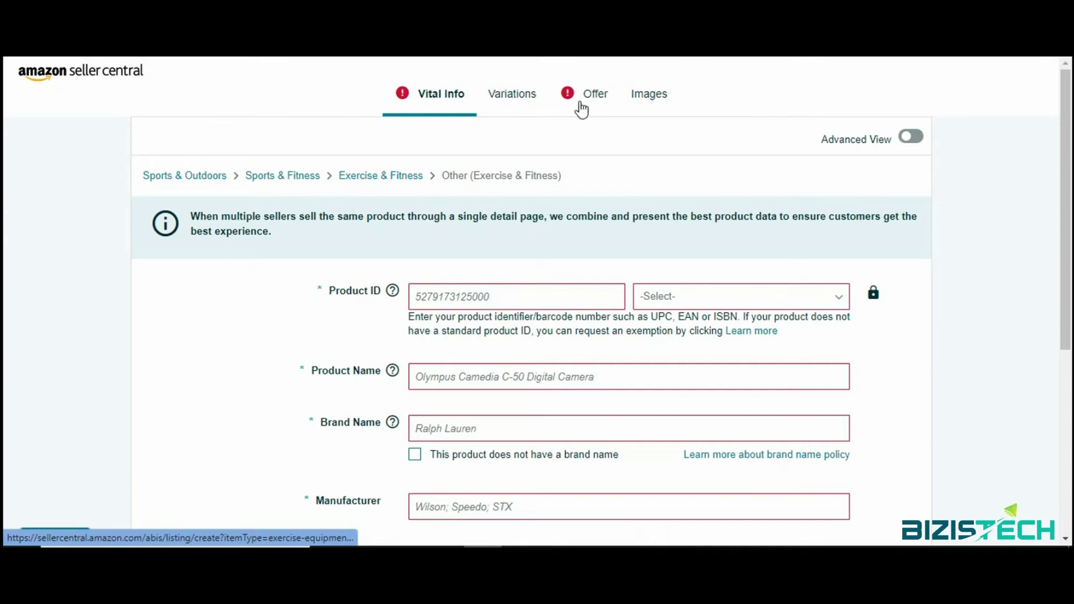
click(912, 137)
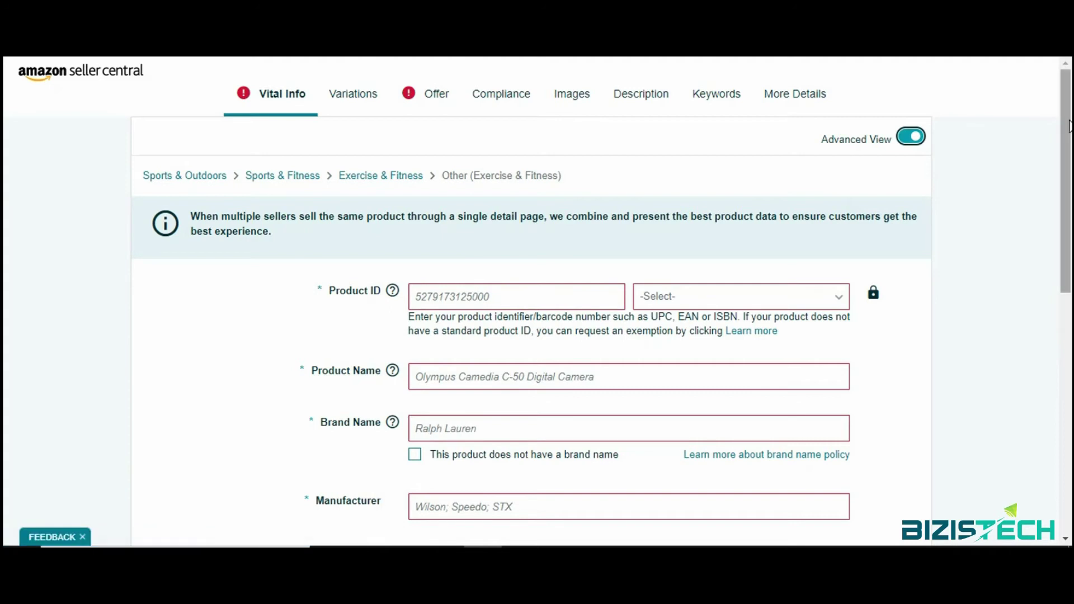
scroll(1068, 126, down, 2)
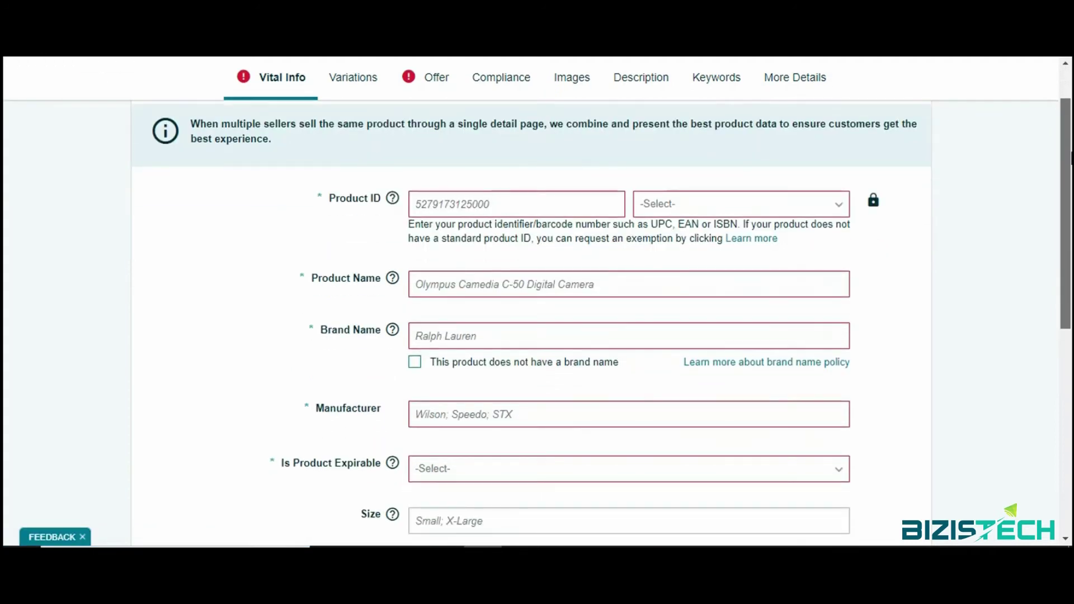
scroll(1018, 109, up, 2)
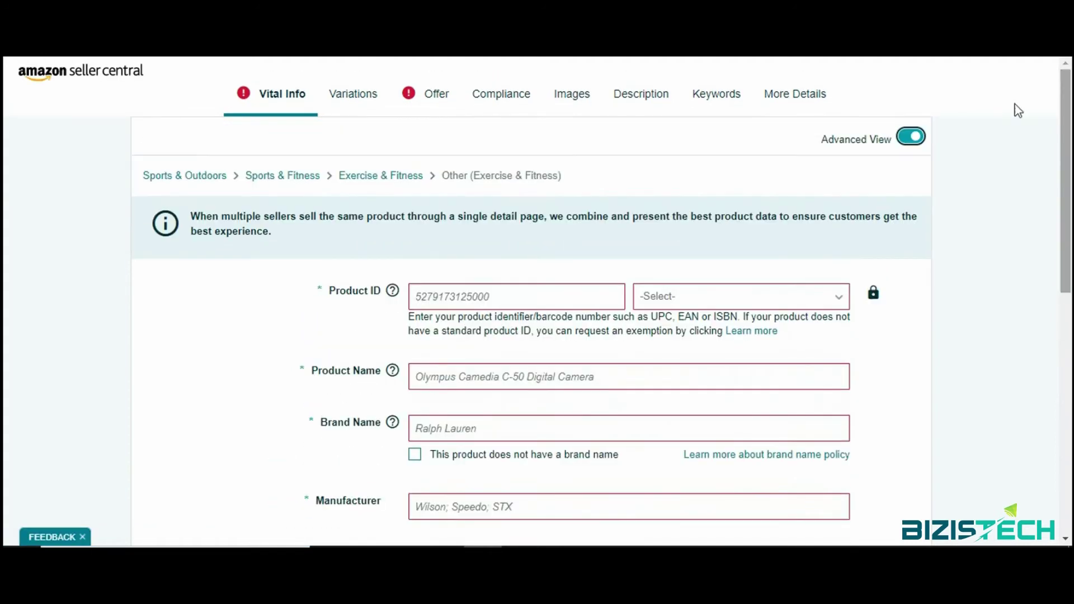
Set the Product ID type to UPC and paste the product's barcode number as the Product ID
click(471, 289)
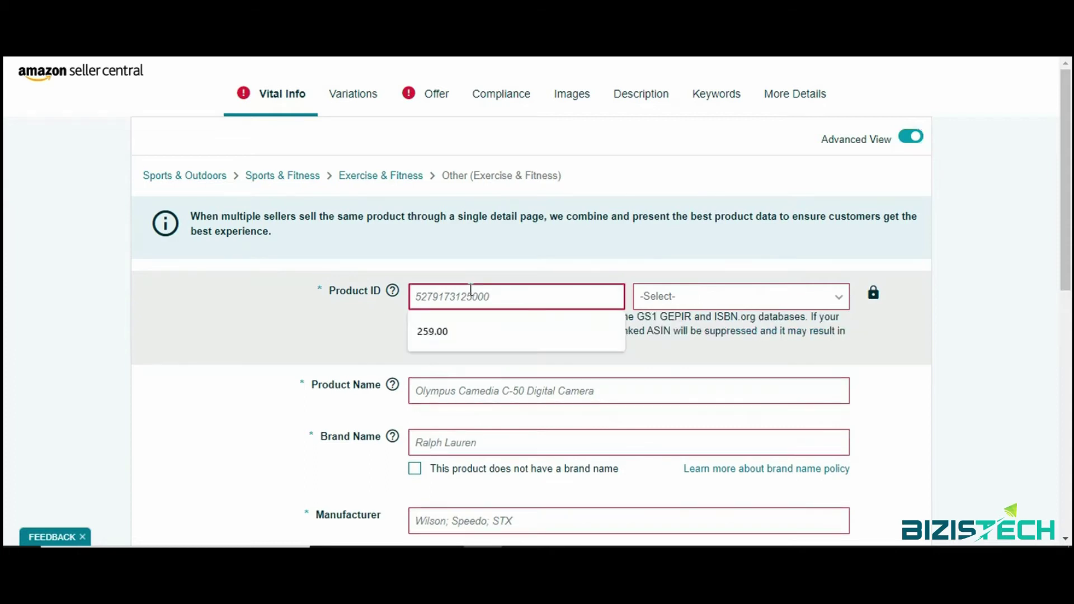
click(711, 293)
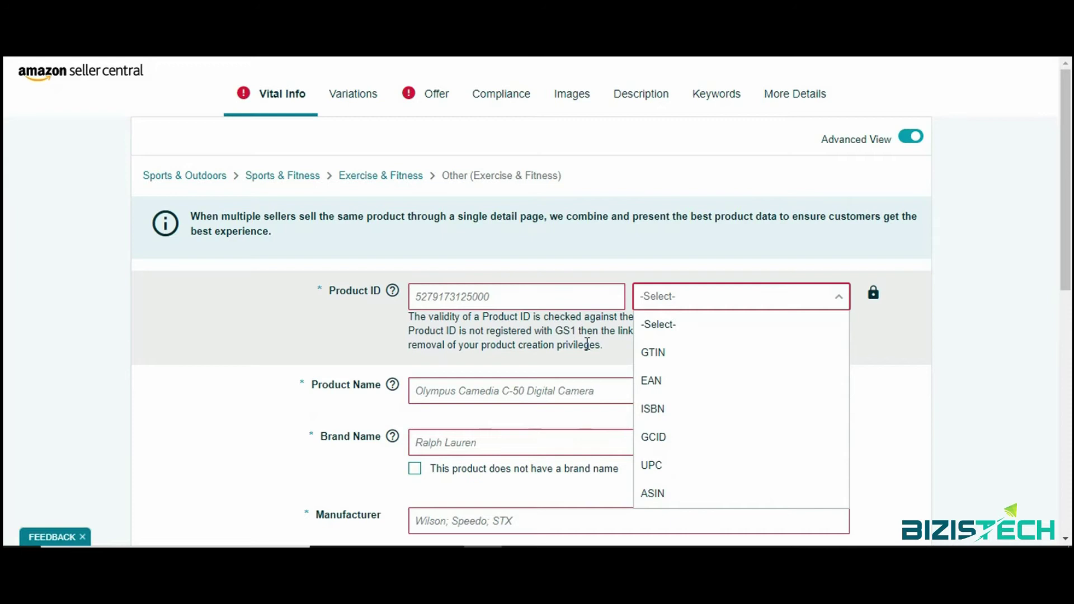
click(686, 467)
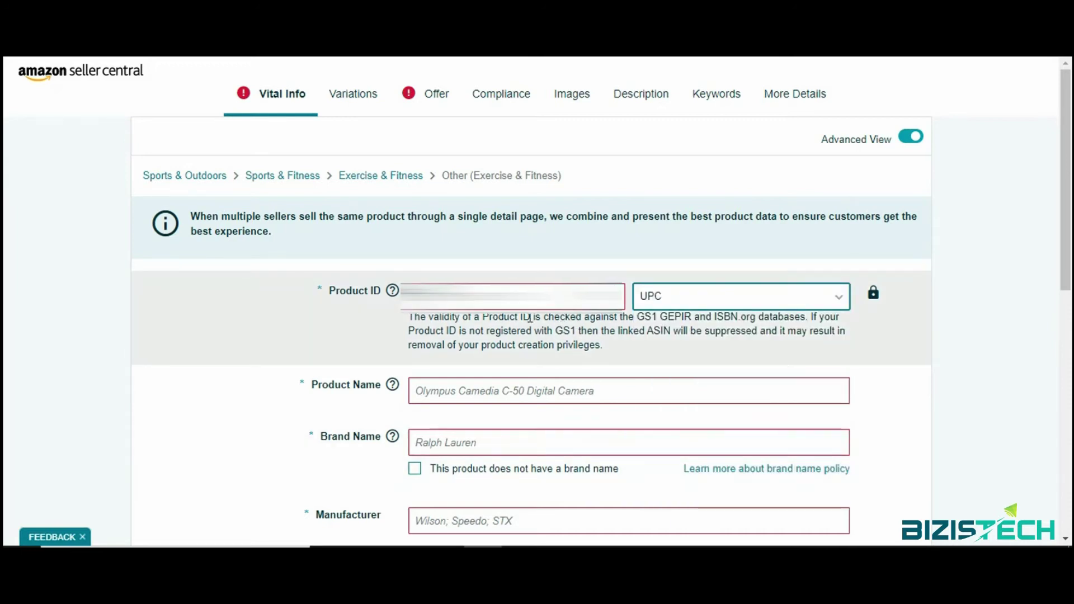
click(520, 296)
key(ctrl+v)
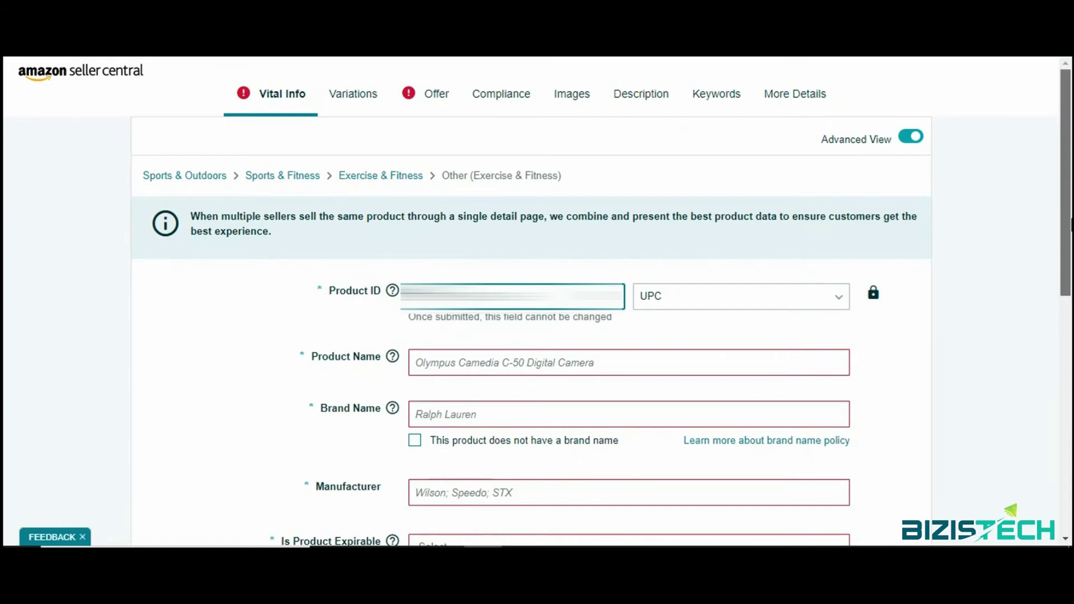
Paste the product's title as the Product Name and fill in the Brand Name from the suggested entry
scroll(537, 302, down, 3)
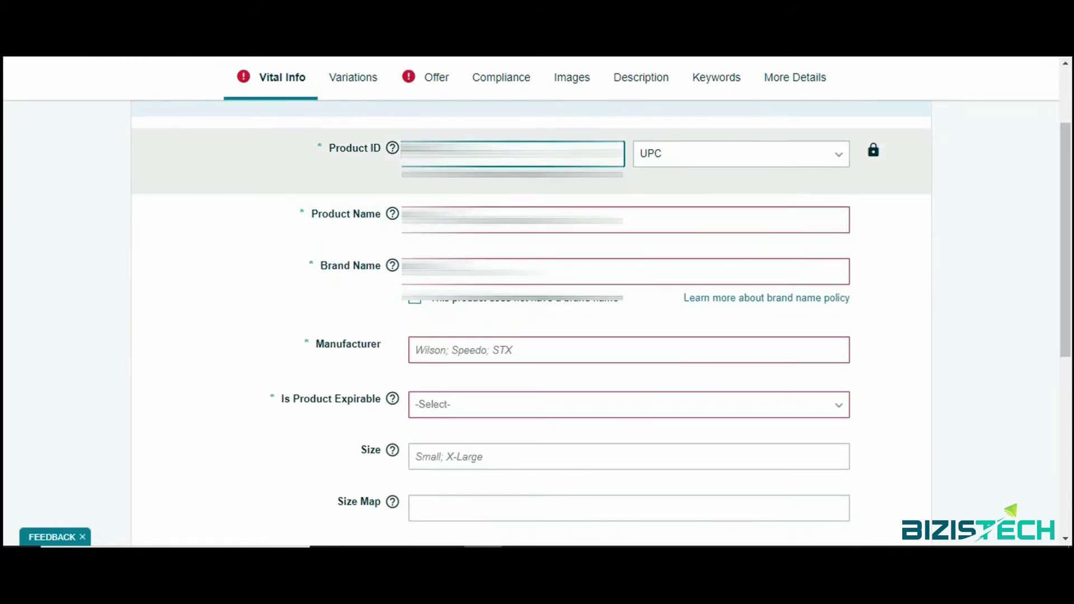
click(512, 220)
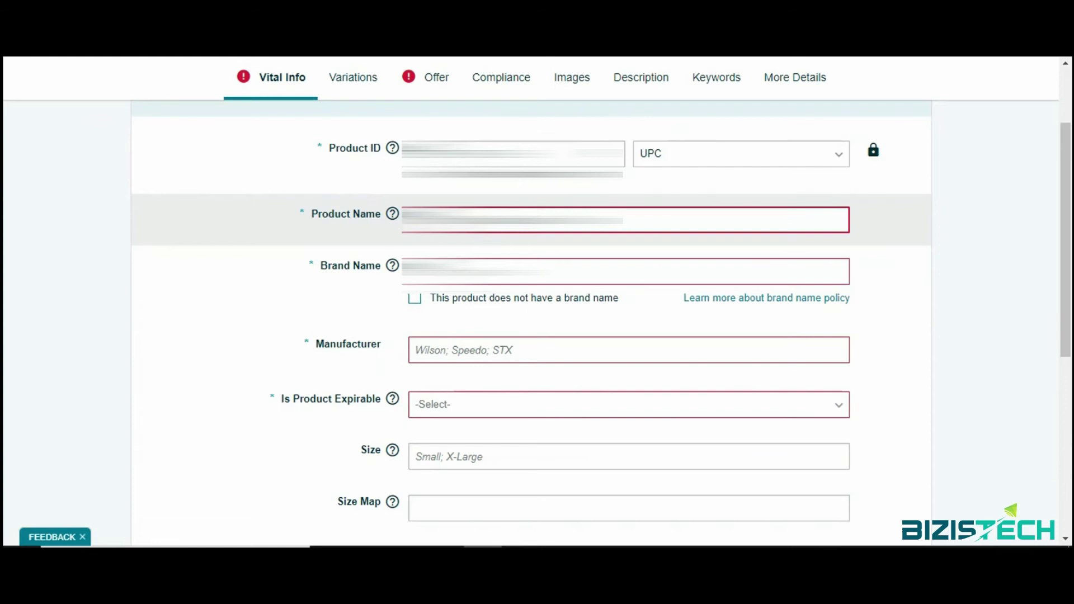
key(ctrl+v)
scroll(513, 220, down, 1)
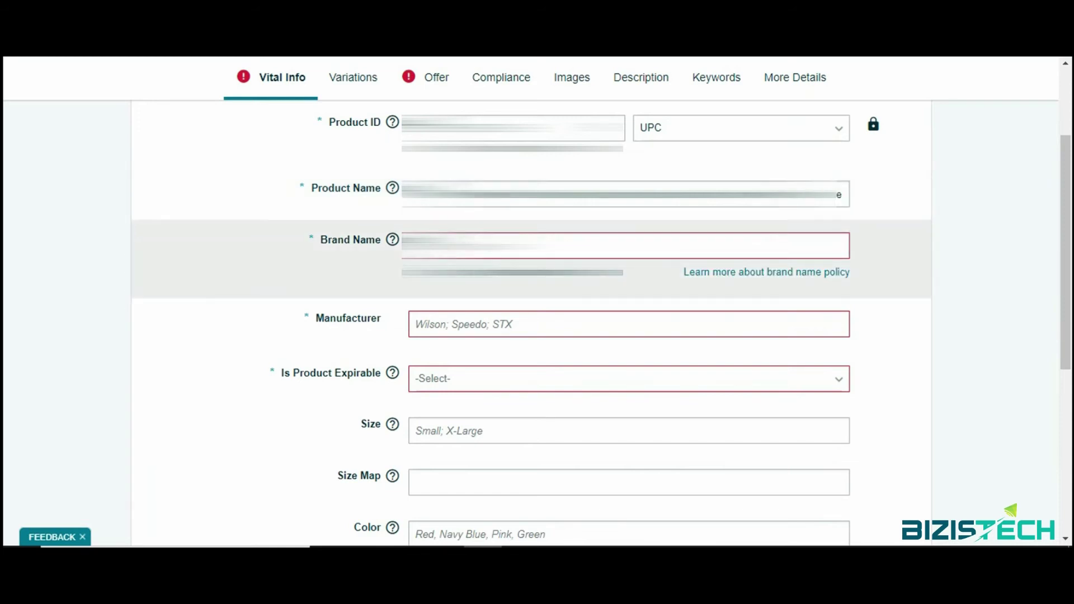
click(512, 246)
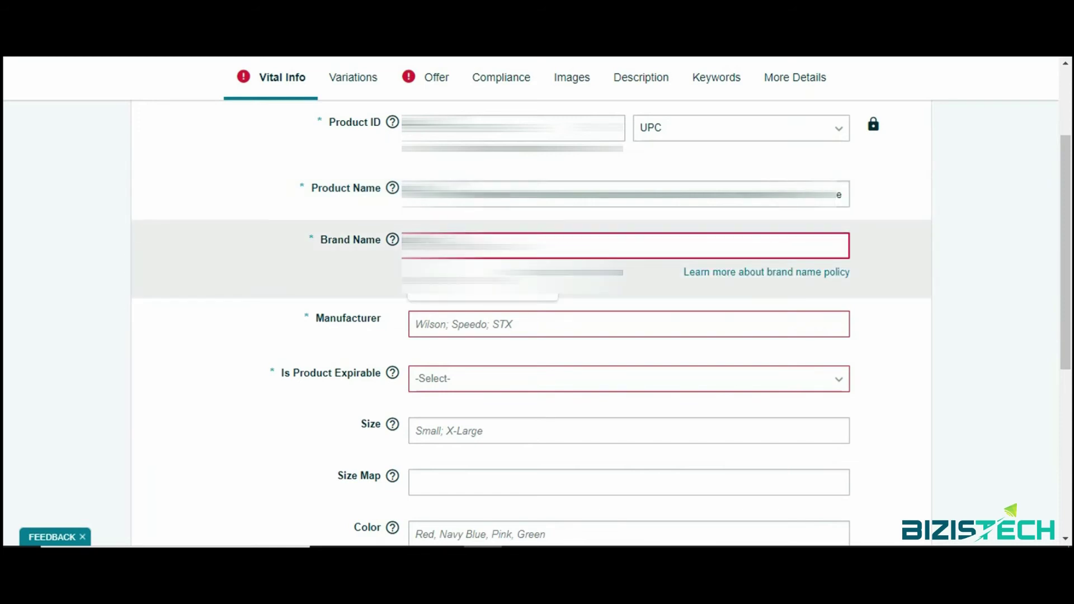
click(479, 281)
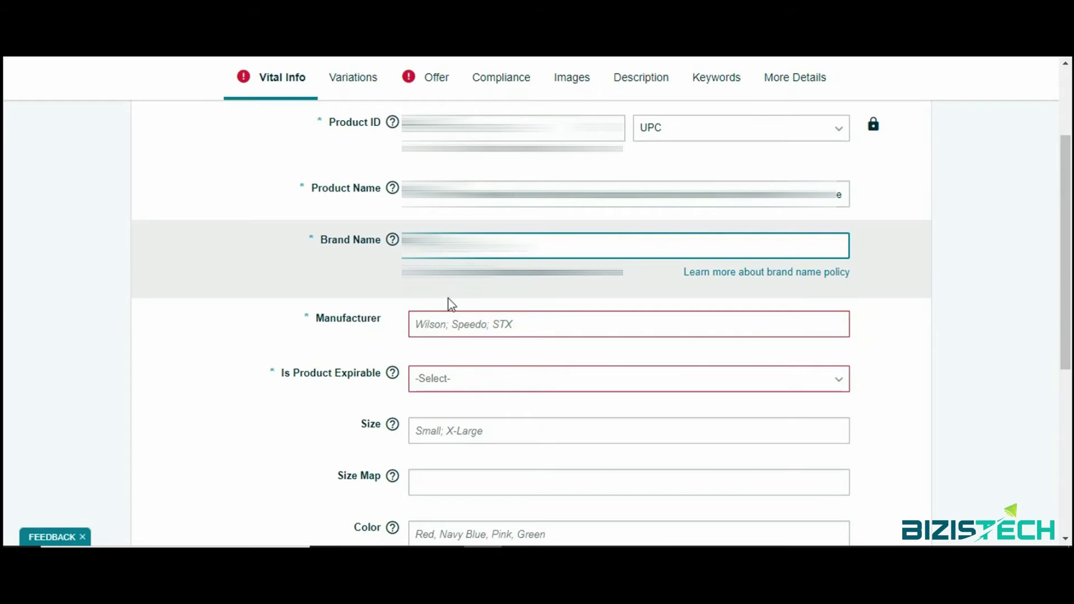
Paste the manufacturer's name into the Manufacturer field and set Is Product Expirable to No
click(462, 324)
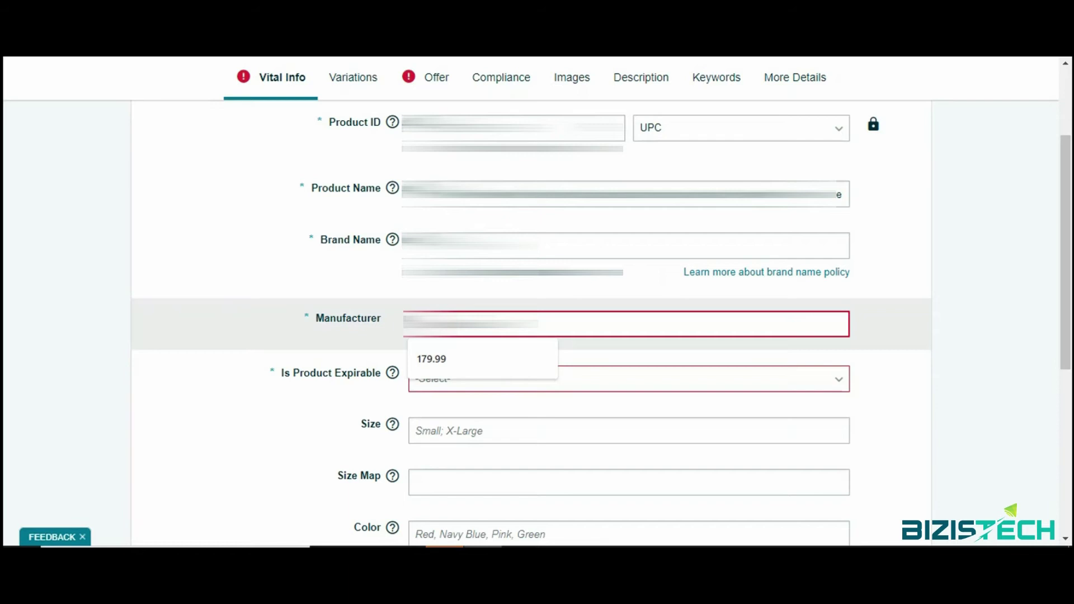
key(ctrl+v)
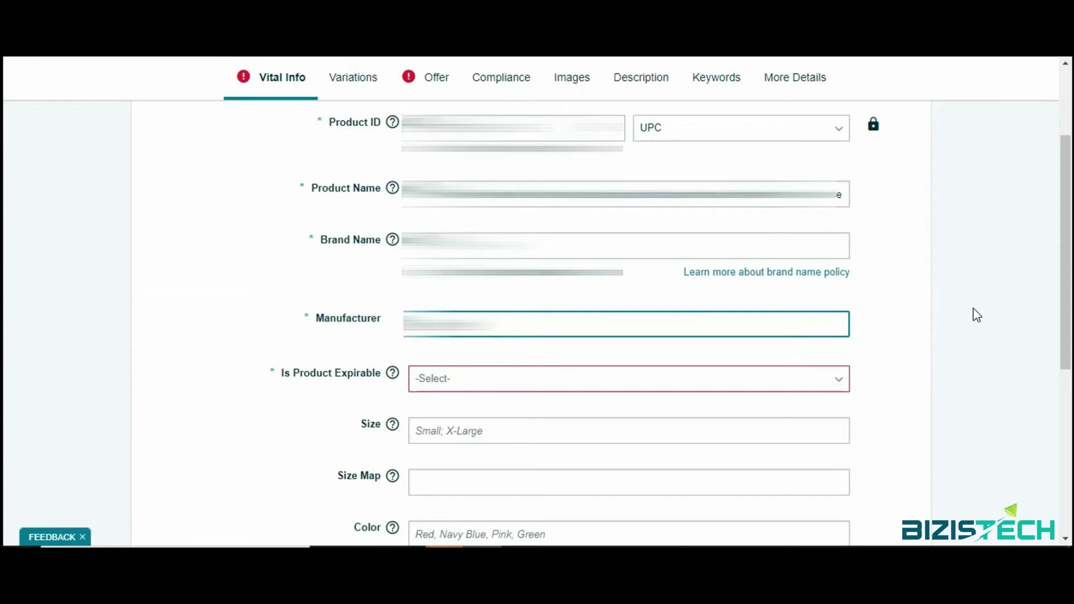
scroll(1069, 285, down, 2)
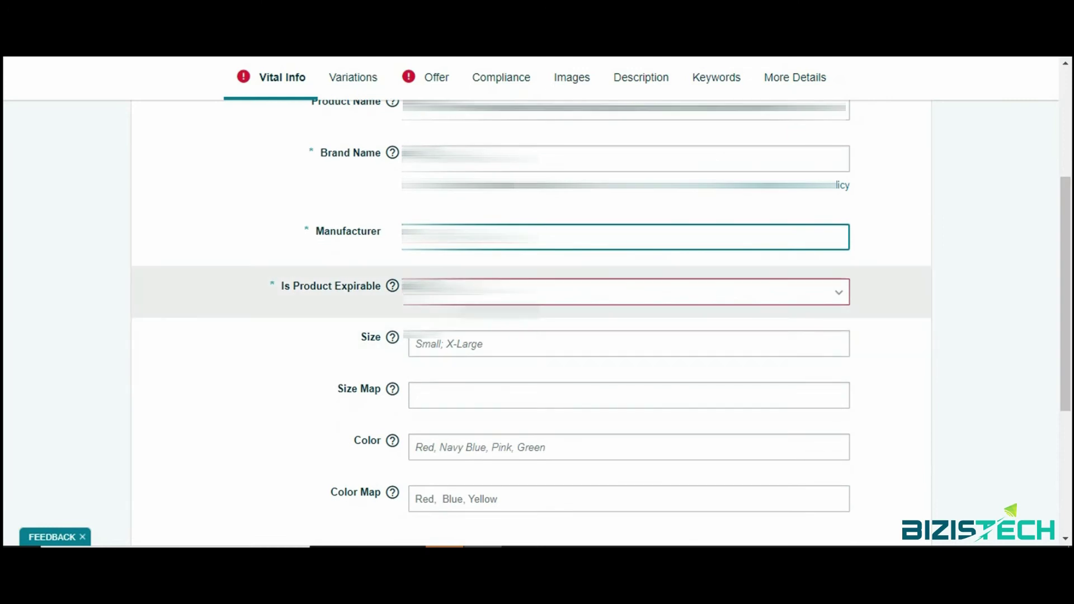
click(460, 293)
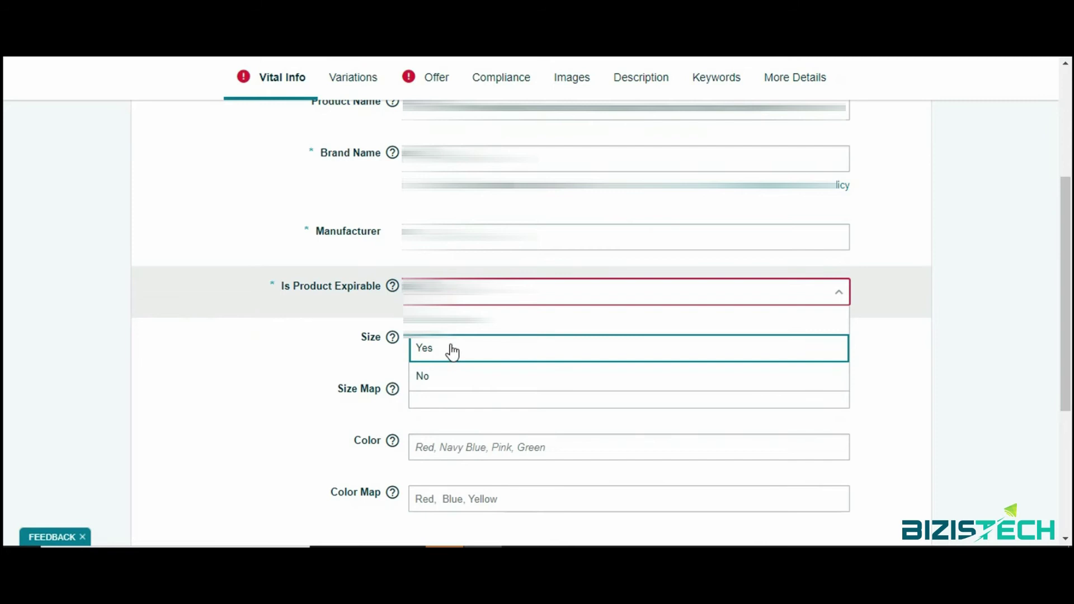
click(440, 379)
Look over the optional Size, Color and Color Map fields, including the available Color Map choices
drag(1067, 280, 1068, 335)
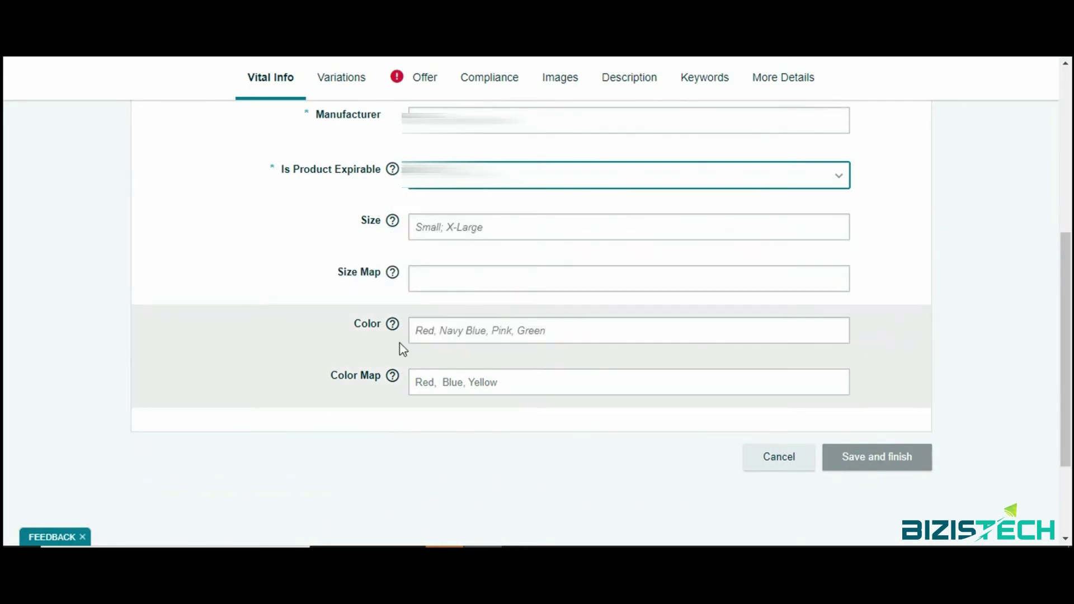
scroll(820, 299, up, 1)
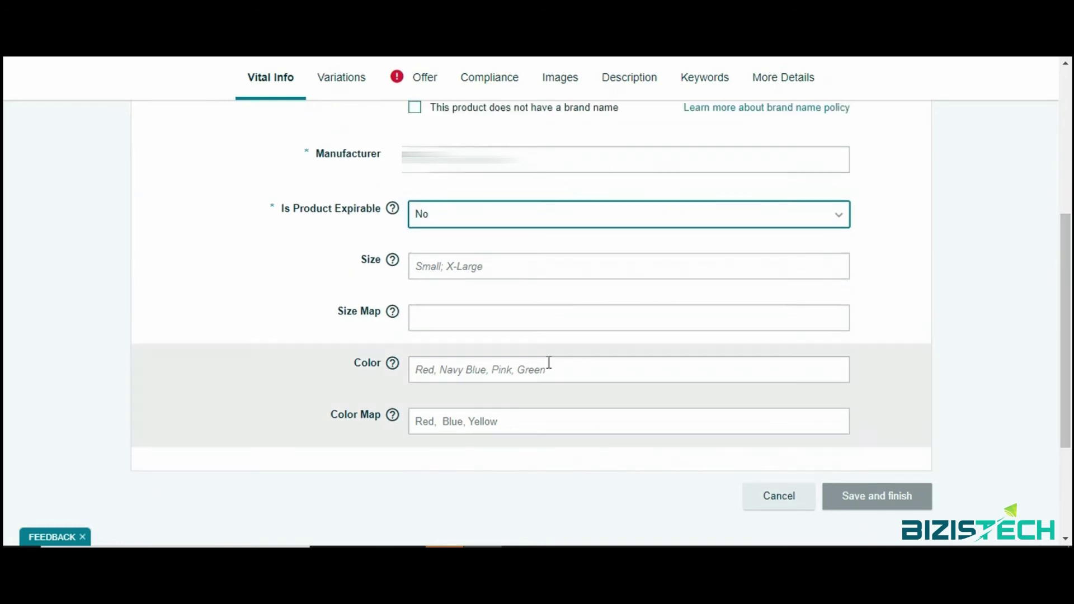
click(475, 424)
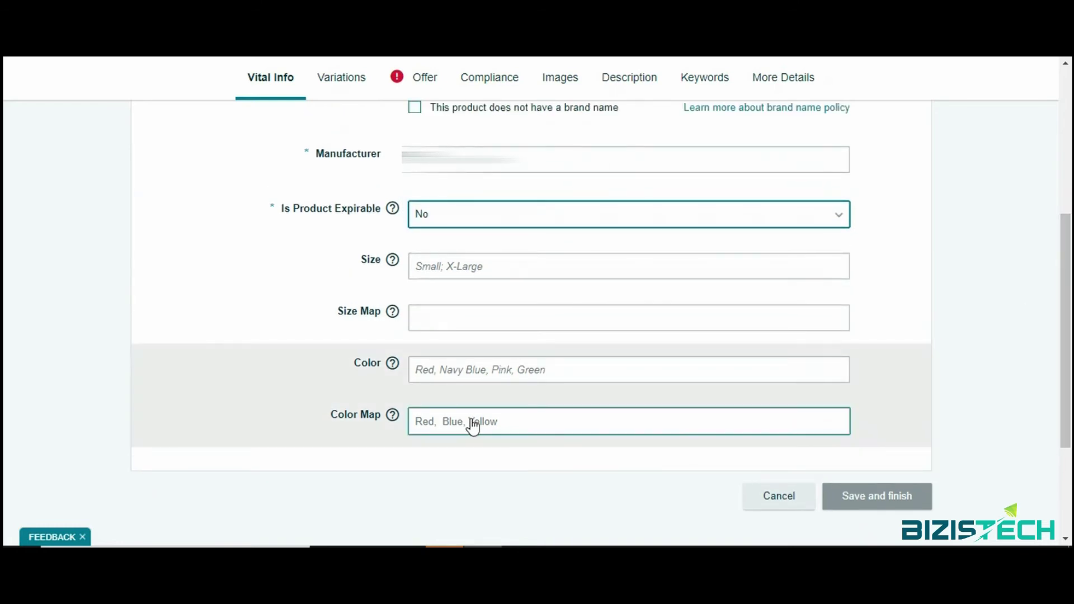
click(473, 427)
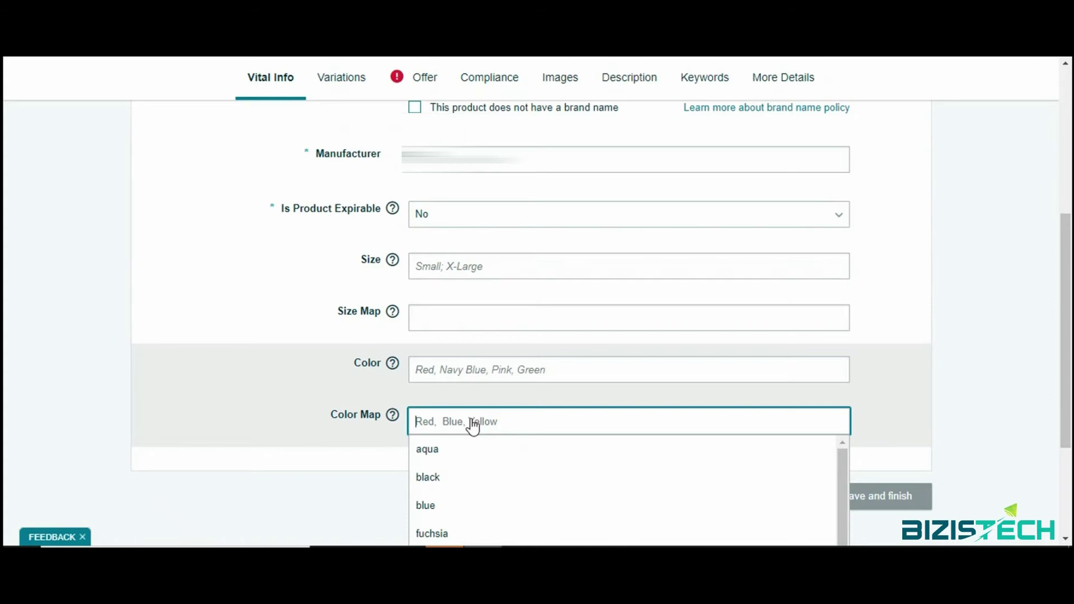
drag(1070, 282, 1070, 241)
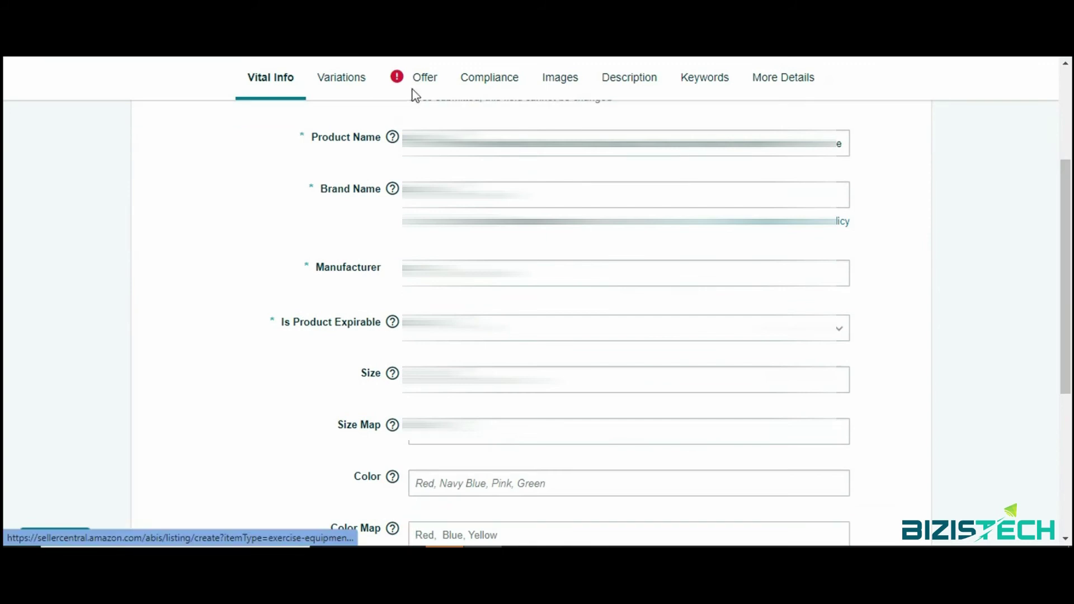
In the Offer section of the listing, enter jumping-rope as the Seller SKU
click(414, 90)
mouse_move(1070, 159)
mouse_down()
mouse_move(1070, 185)
mouse_move(1070, 147)
mouse_move(1070, 192)
mouse_move(1071, 177)
mouse_up()
click(453, 185)
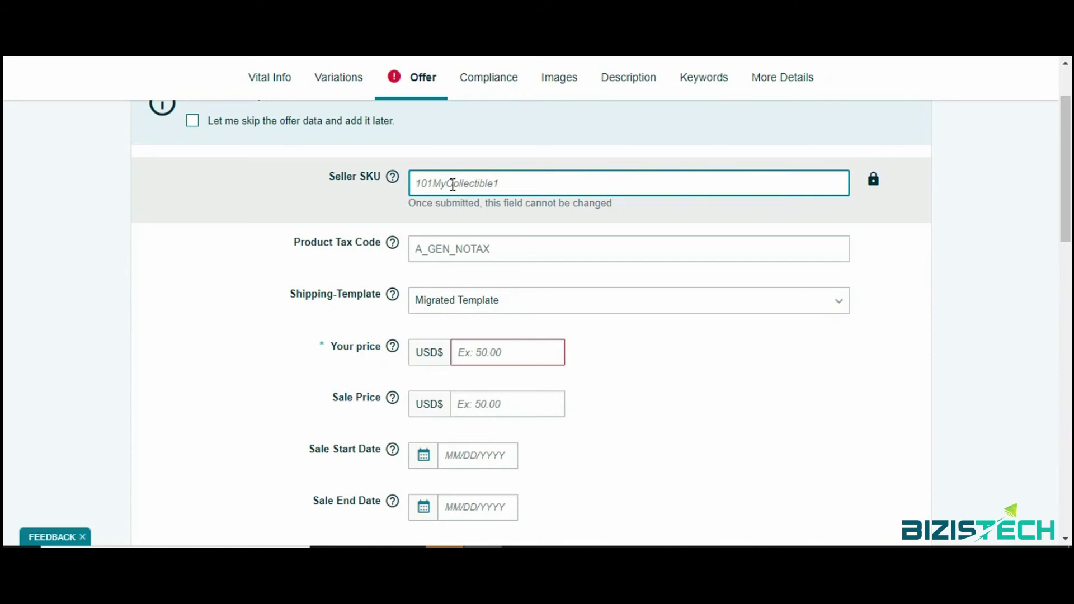
text(jumping)
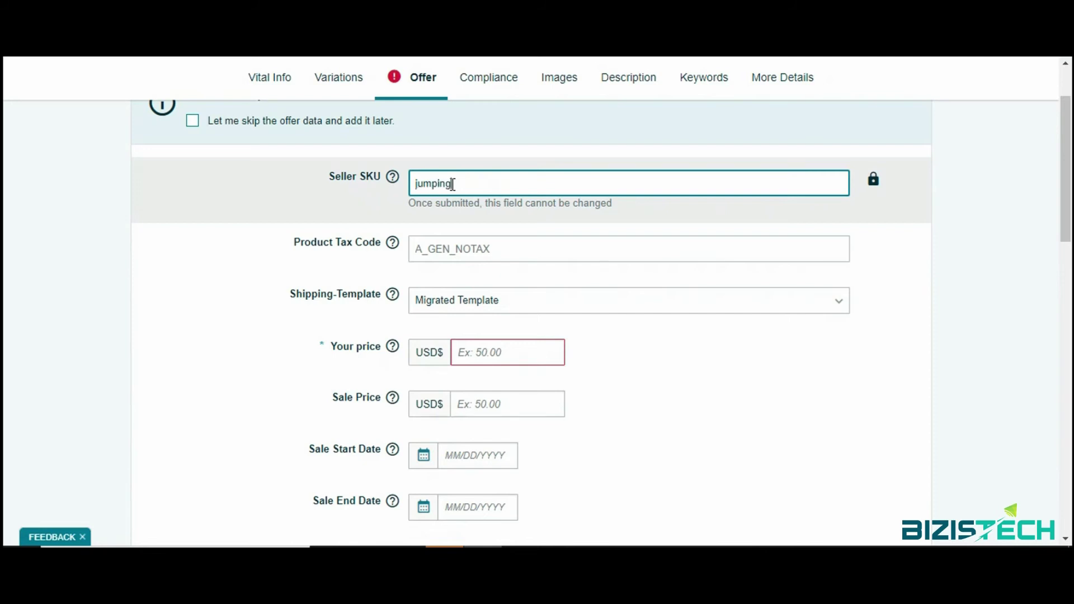
text( ropehdidhew)
key(BackSpace)
key(BackSpace)
key(BackSpace)
key(BackSpace)
key(BackSpace)
key(BackSpace)
key(BackSpace)
scroll(1070, 175, up, 1)
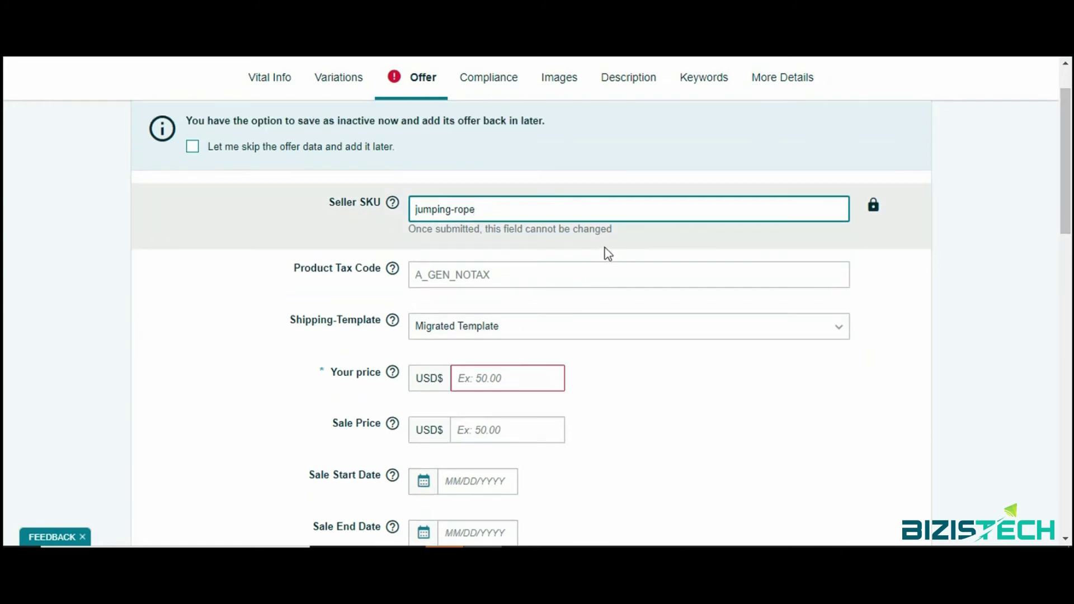
Set Your price to USD 20.99 in the offer details
scroll(1066, 257, down, 3)
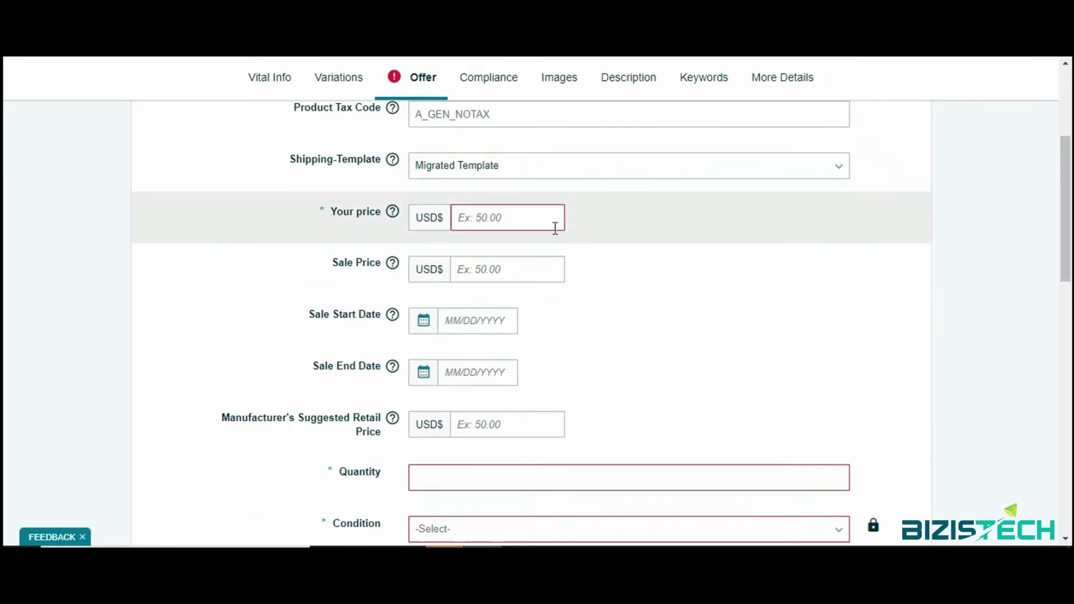
click(499, 223)
text(20.99)
Set the Fulfillment Channel so that Amazon ships the item and provides customer service (Fulfilled by Amazon)
scroll(903, 230, down, 3)
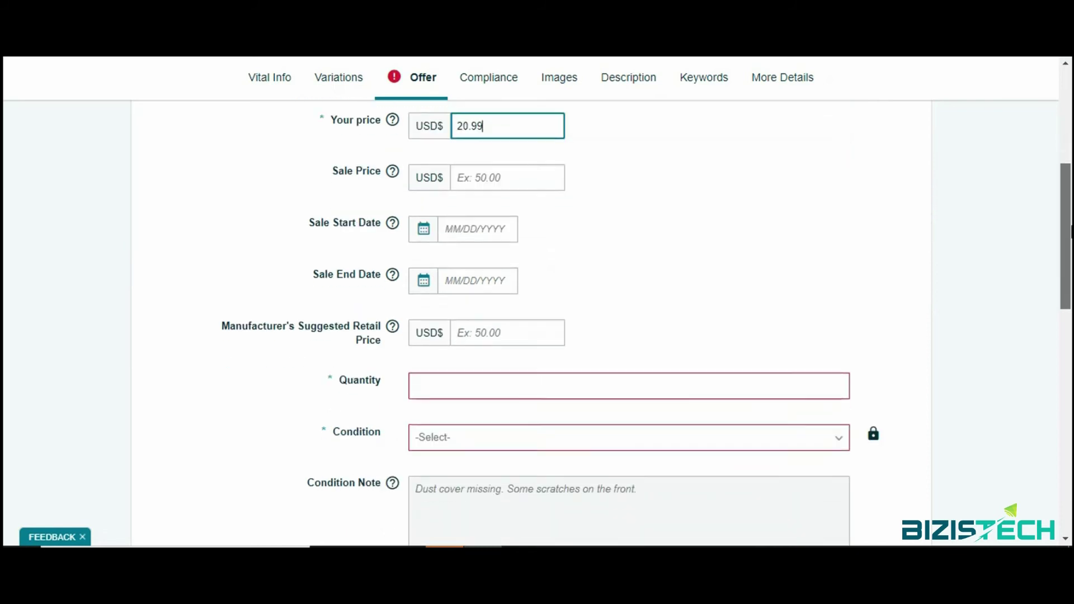
drag(1070, 243, 1068, 288)
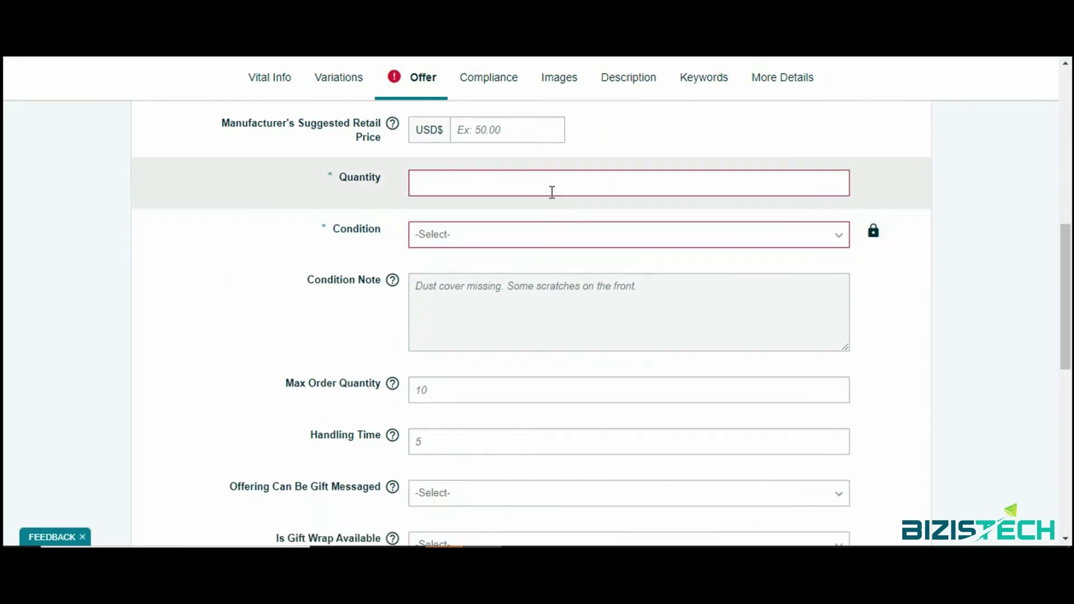
scroll(861, 251, down, 1)
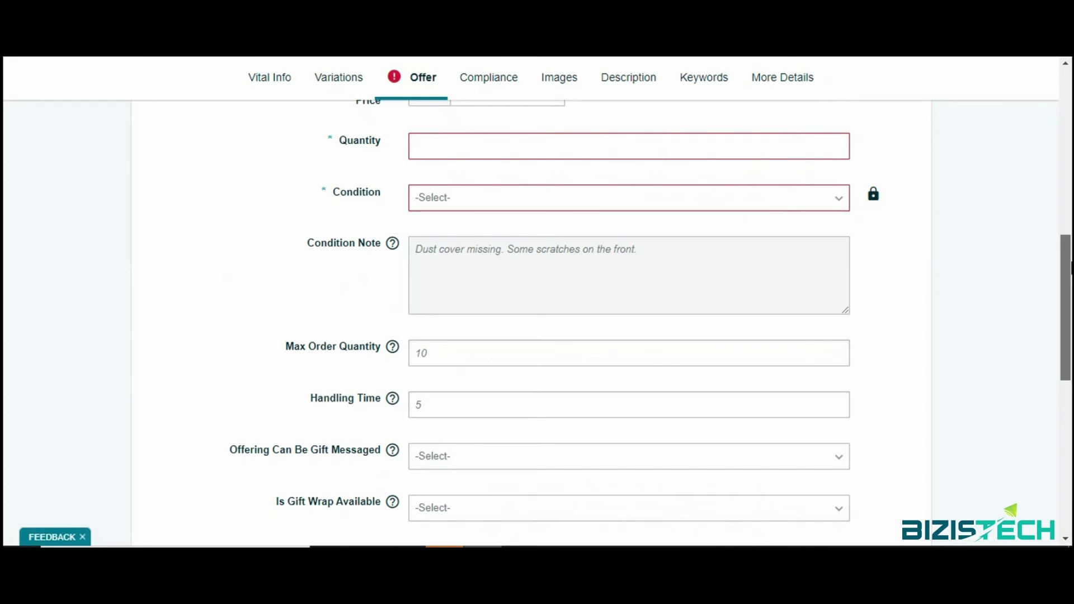
drag(1071, 269, 1071, 273)
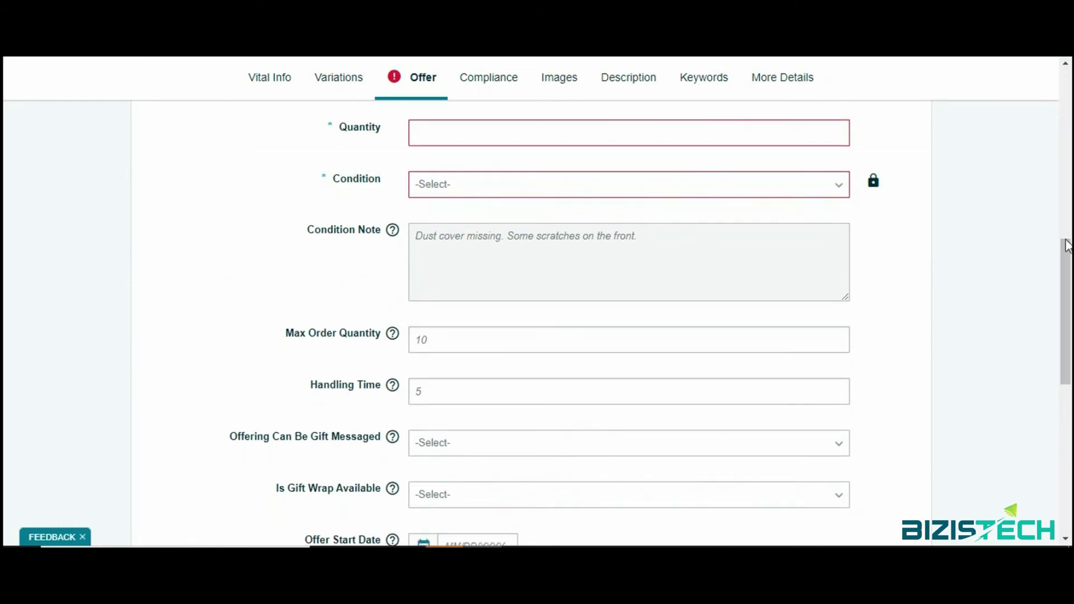
scroll(602, 314, down, 3)
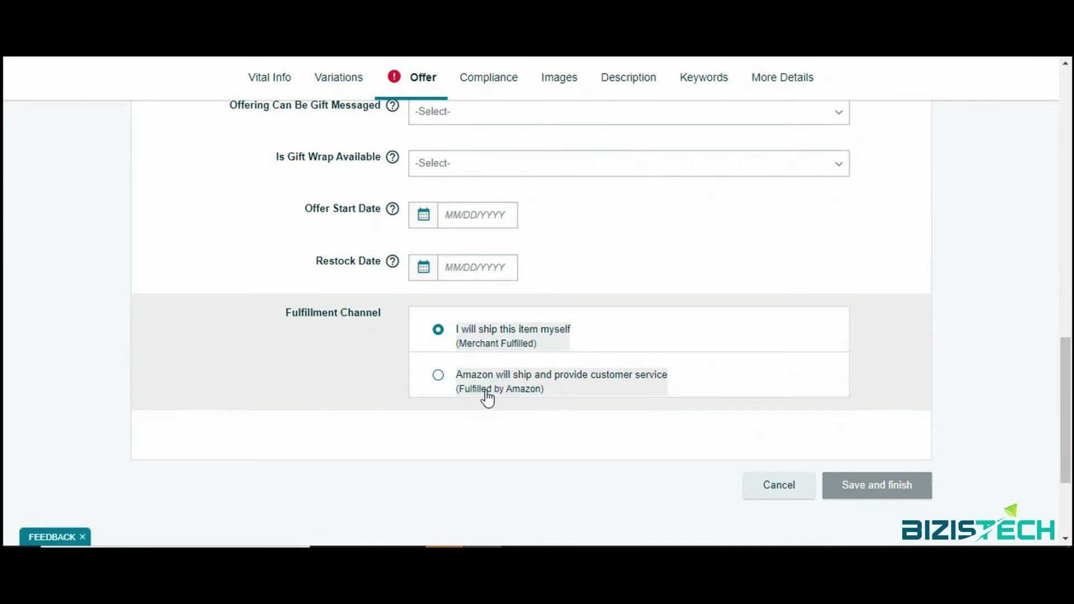
click(487, 395)
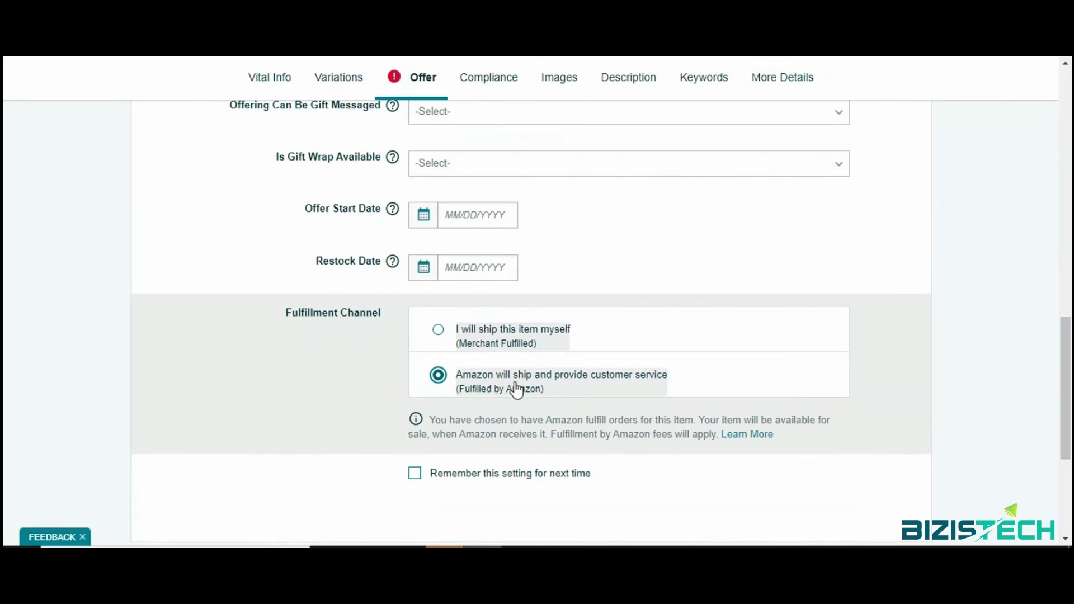
Set the item's Condition to New
drag(1068, 363, 1070, 234)
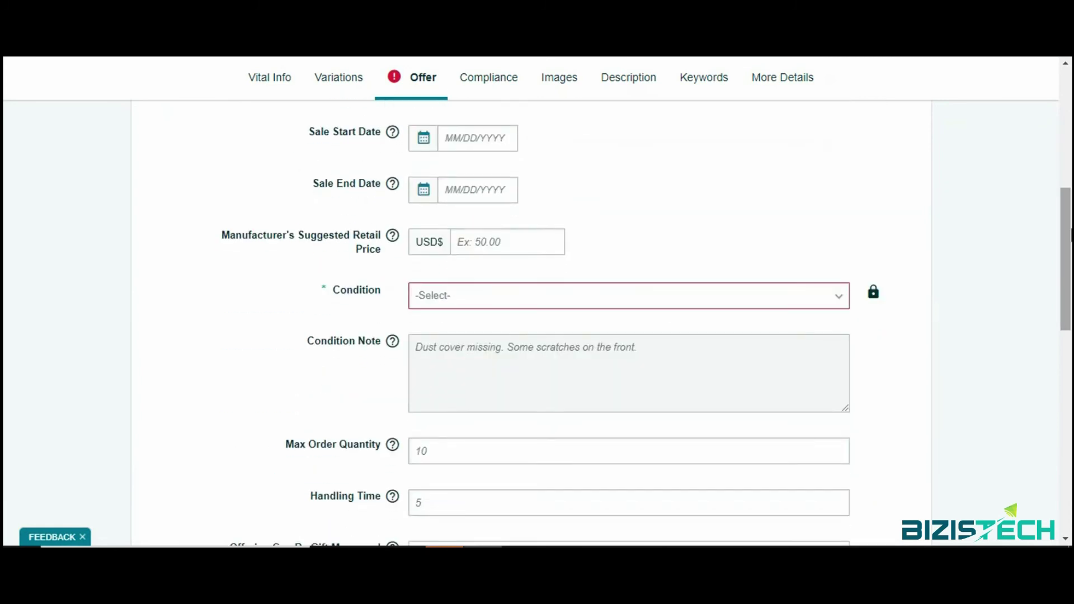
click(449, 301)
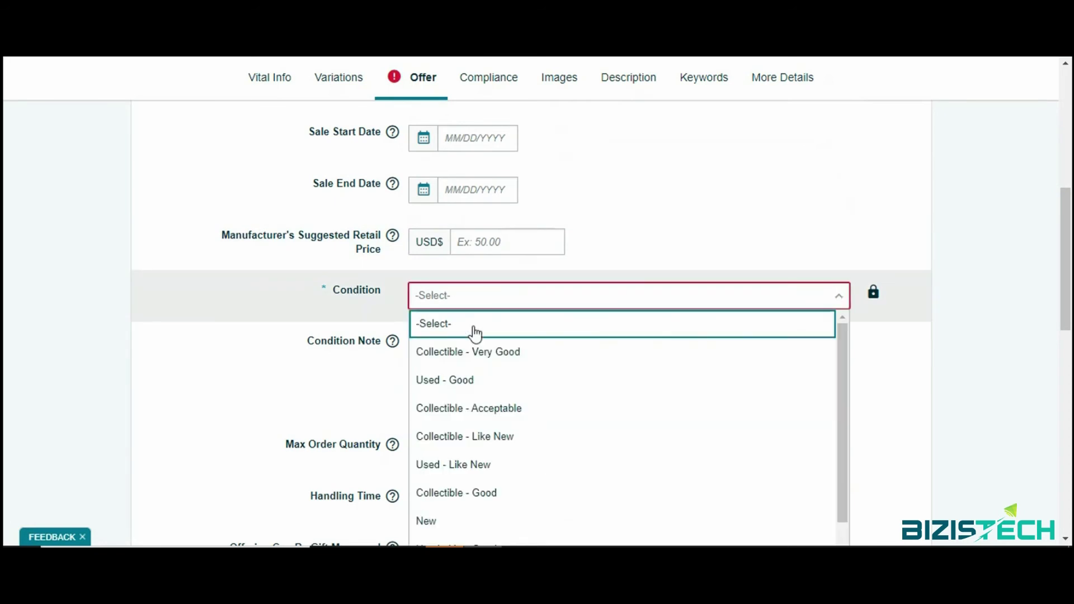
drag(1070, 281, 1071, 314)
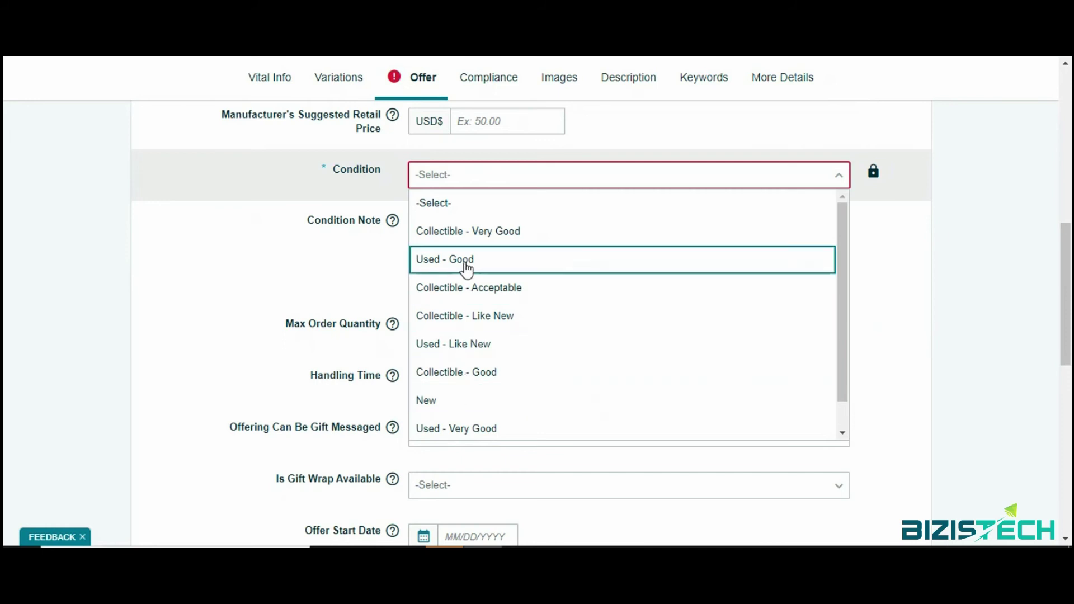
click(443, 403)
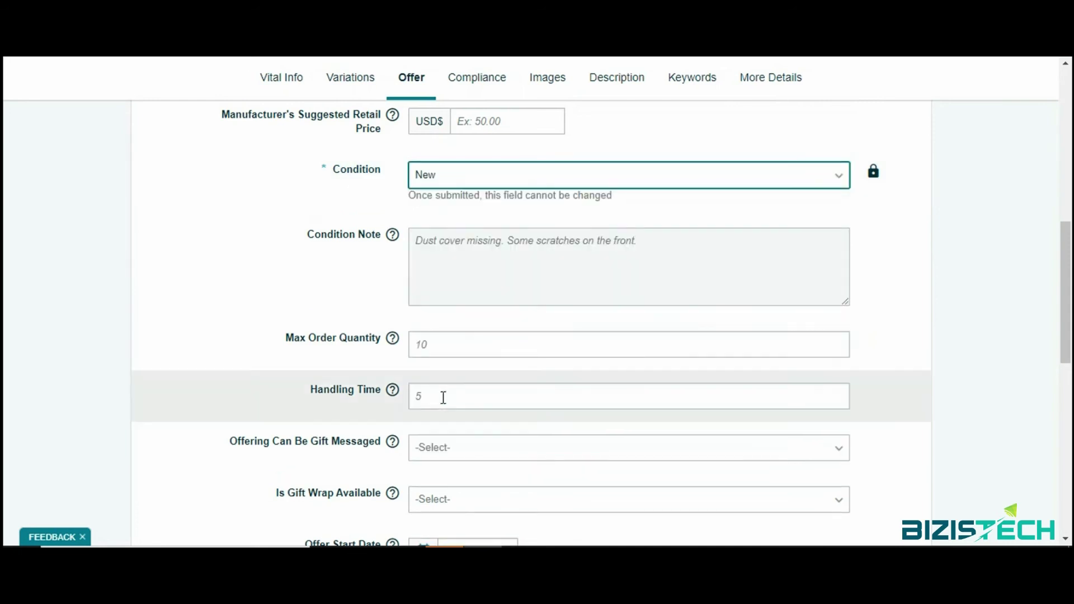
Review the offer fields from Condition through Max Order Quantity, Handling Time and gift options to the Fulfillment Channel, then back to the Seller SKU
drag(1066, 263, 1067, 287)
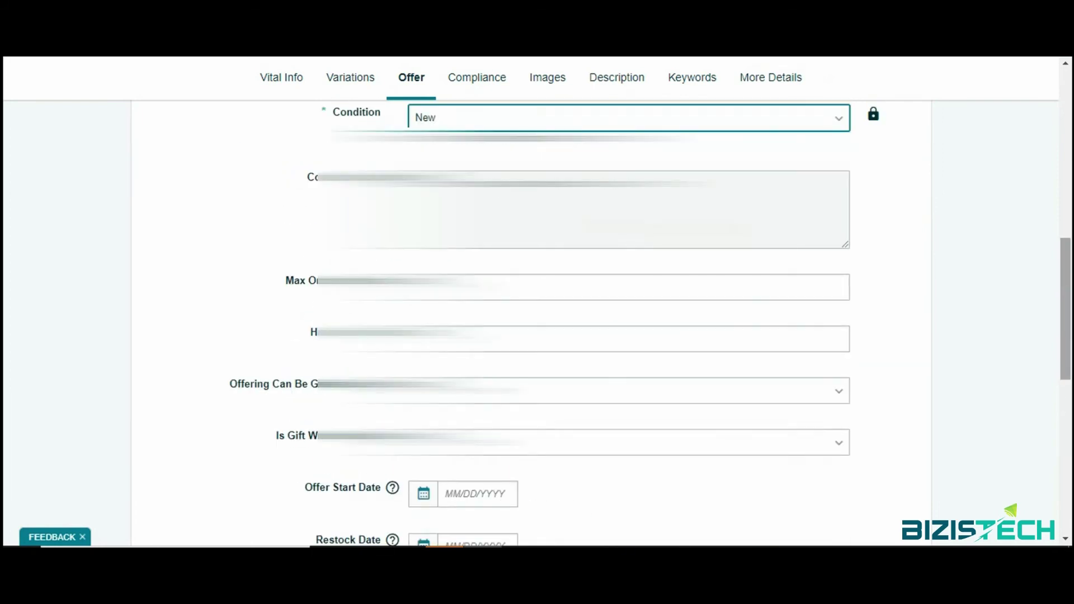
click(747, 143)
mouse_move(1068, 250)
mouse_down()
mouse_move(1069, 216)
mouse_move(1067, 260)
mouse_up()
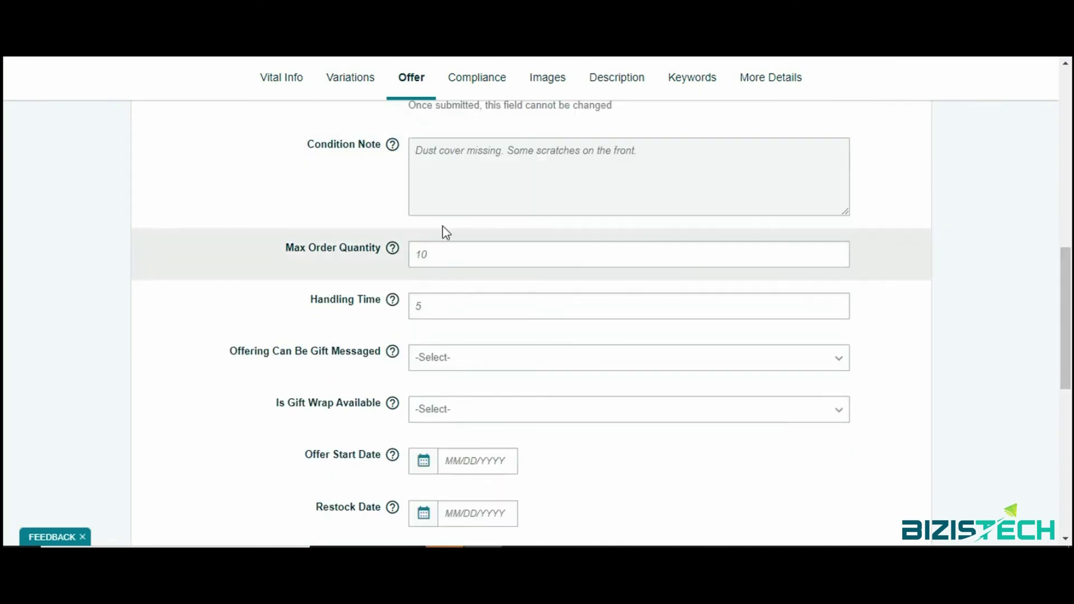
drag(1069, 299, 1071, 320)
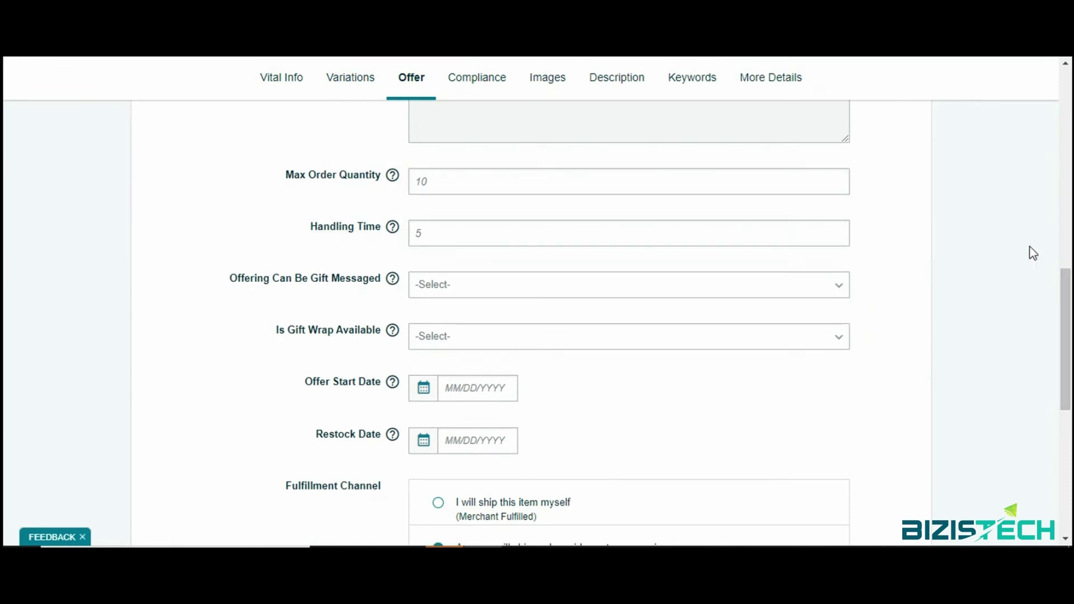
drag(1069, 290, 1070, 240)
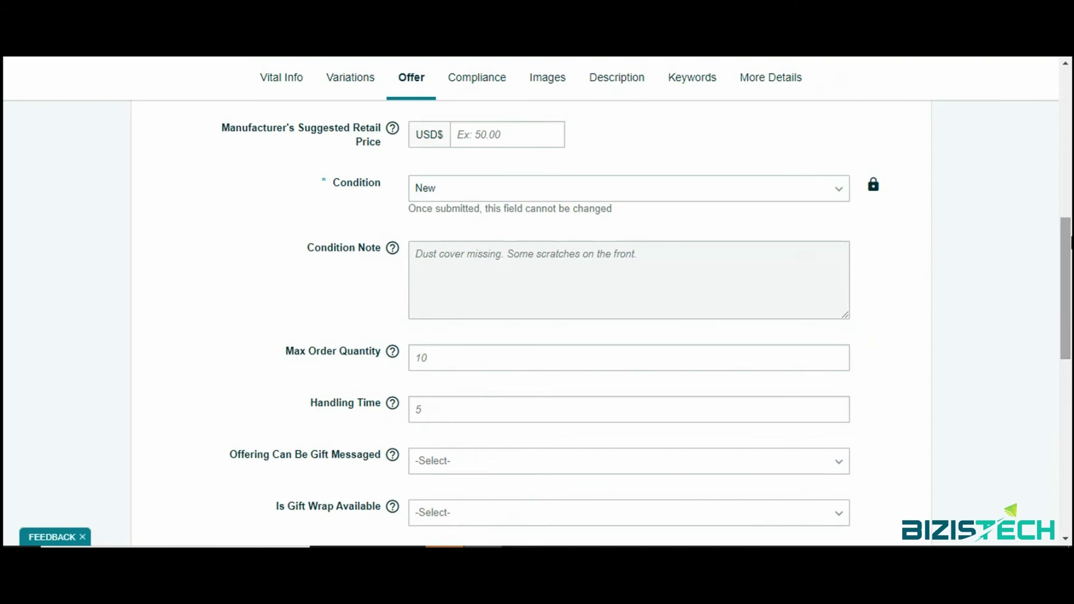
drag(1064, 262, 1068, 313)
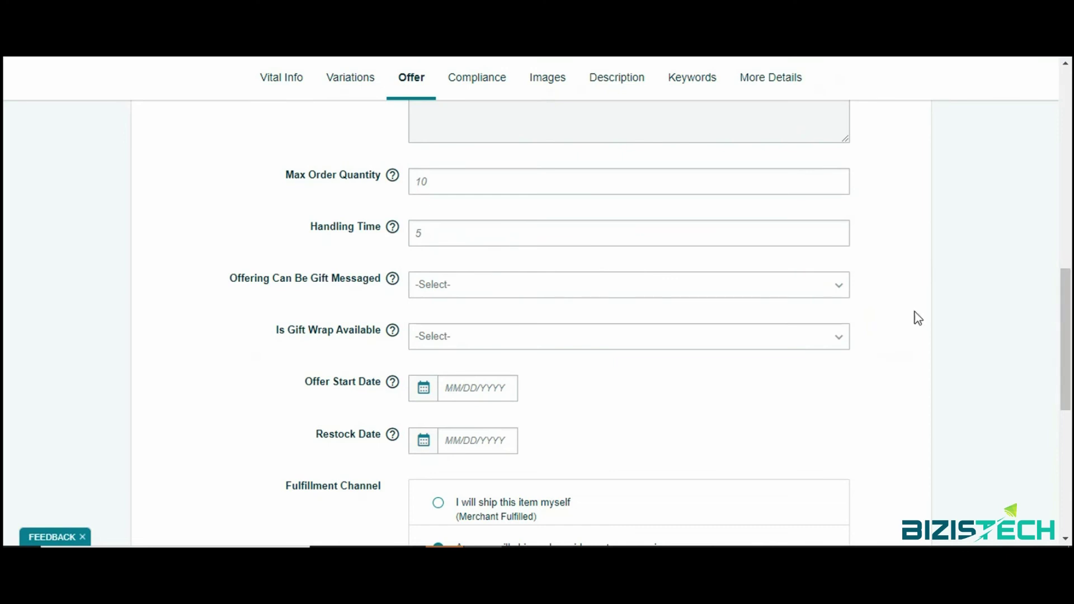
drag(1066, 325, 1068, 422)
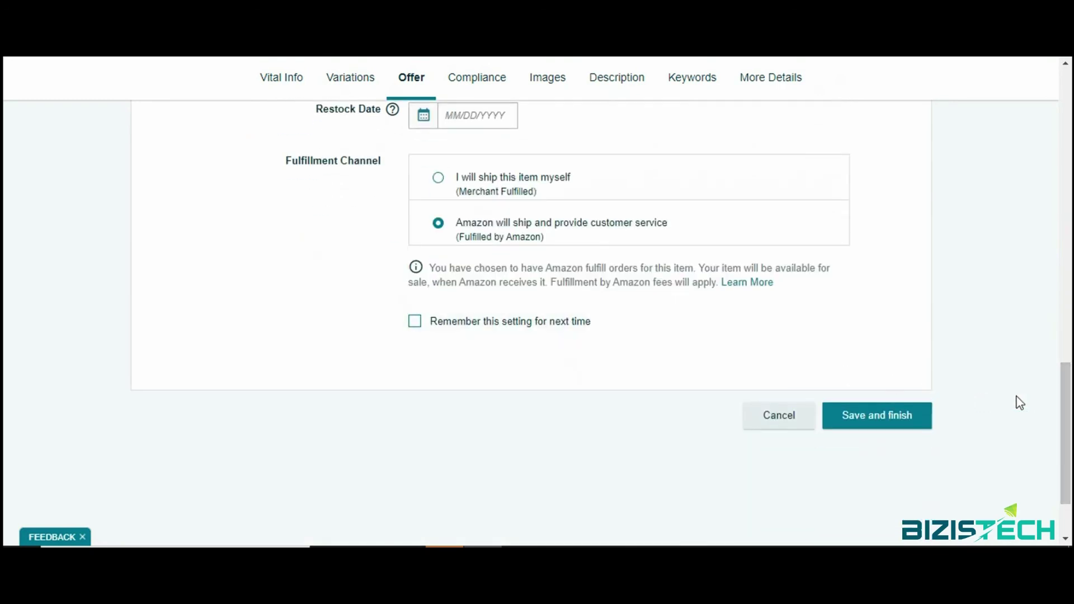
drag(1069, 410, 1069, 94)
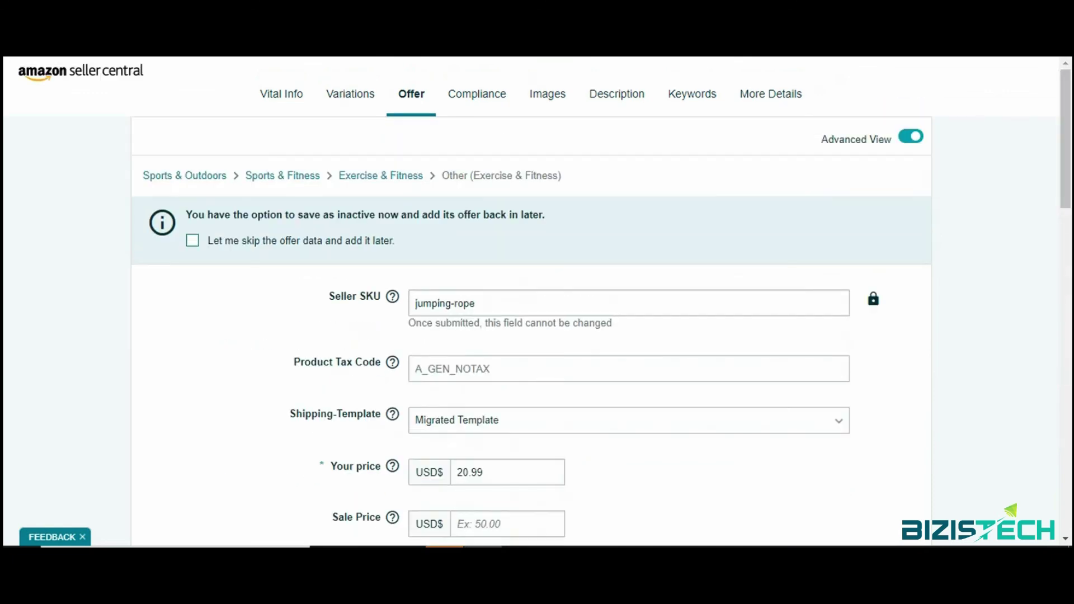
Examine the available Variations Theme options for the listing without choosing one
click(350, 112)
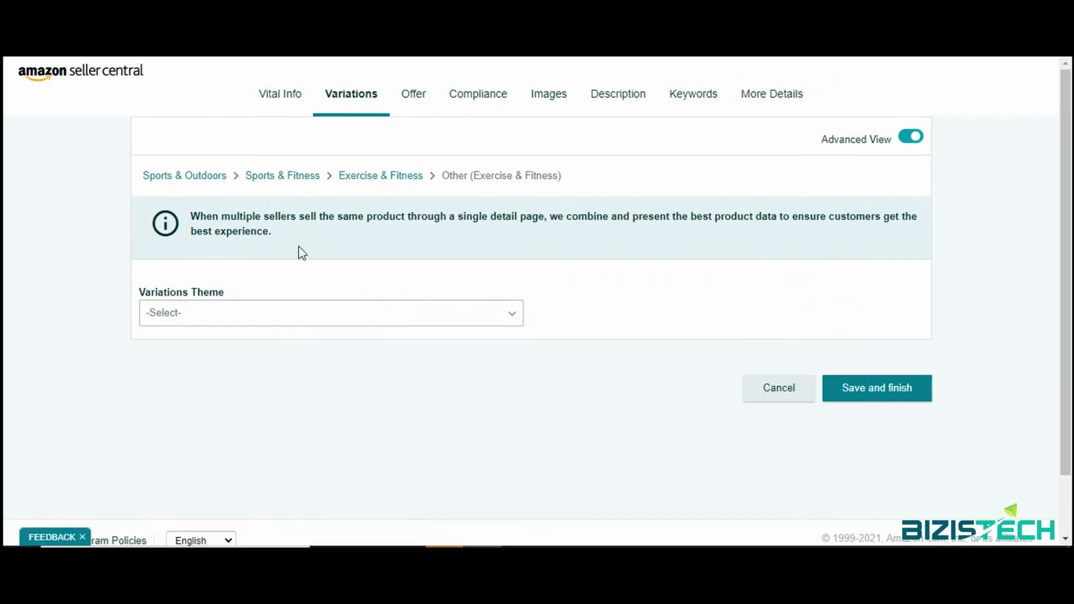
click(271, 314)
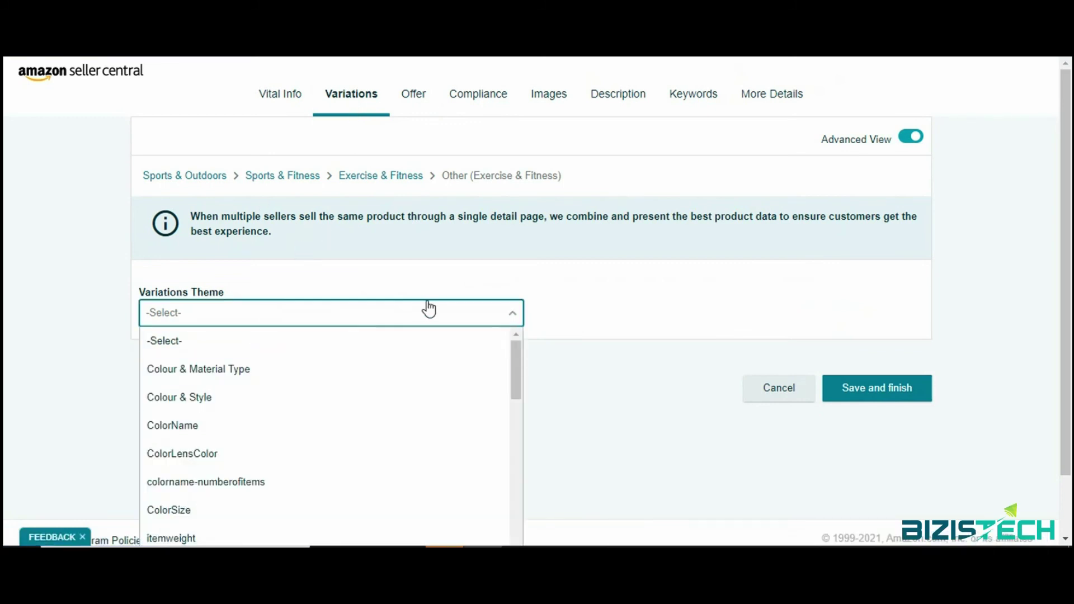
click(597, 305)
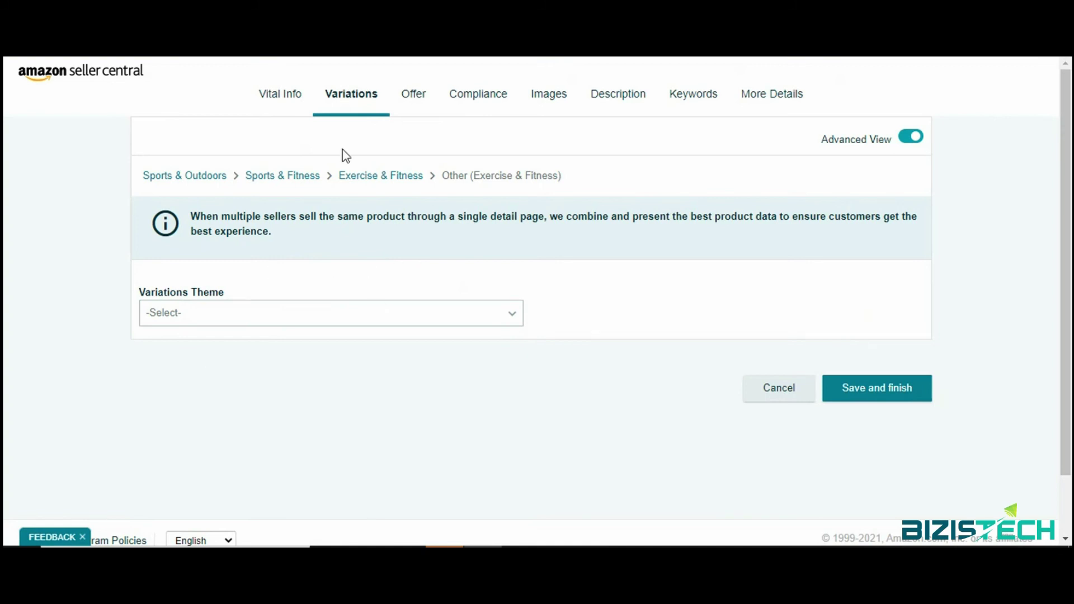
Review the listing's image section, including the upload slots, the main image slot and the maximum number of images
click(538, 110)
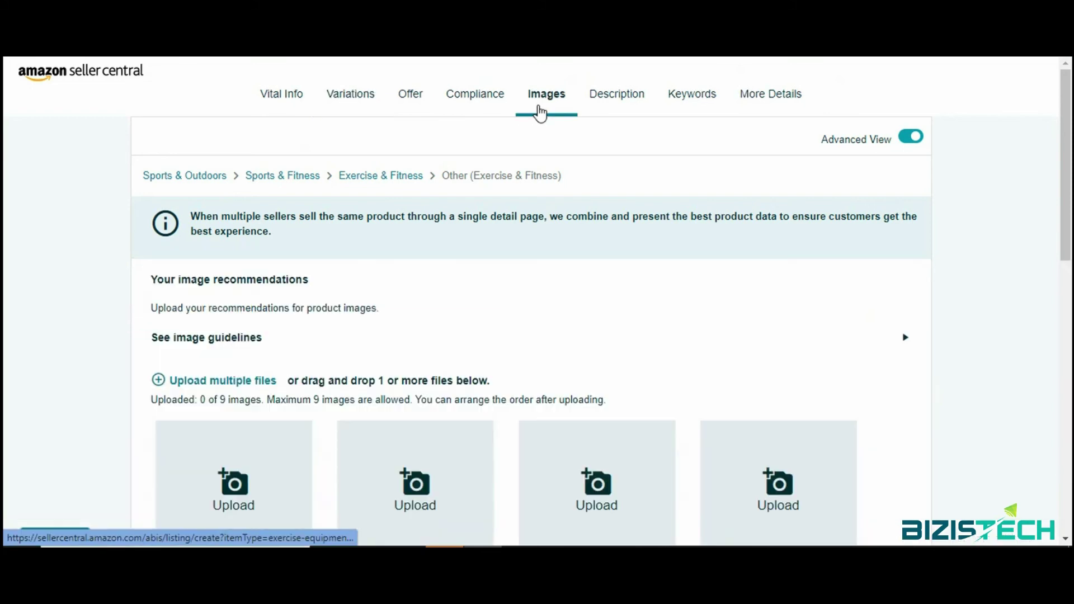
drag(1065, 150, 1070, 221)
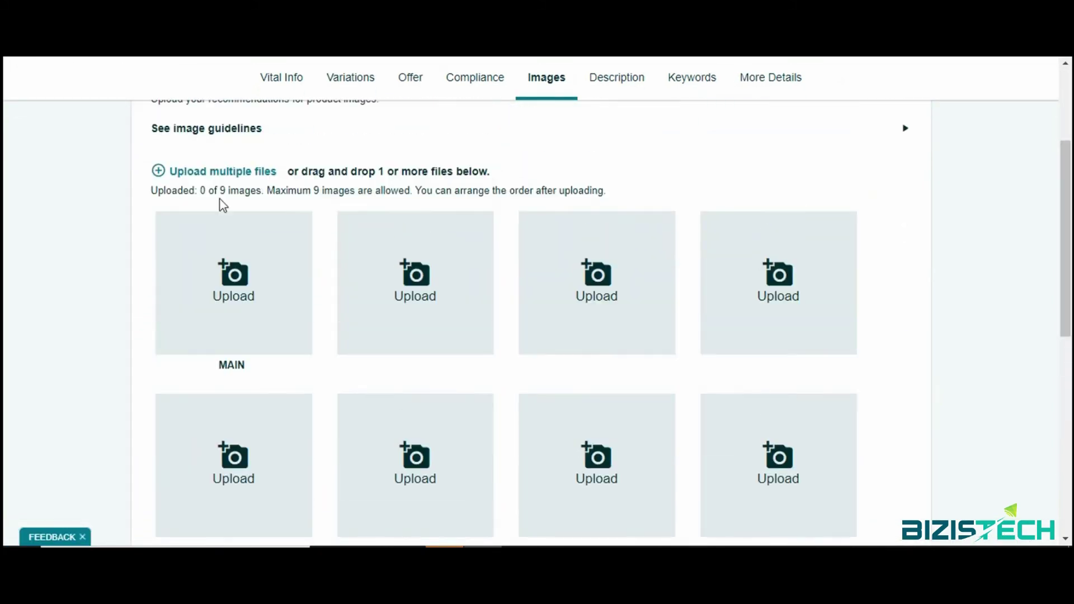
drag(221, 192, 261, 191)
drag(1067, 177, 1071, 96)
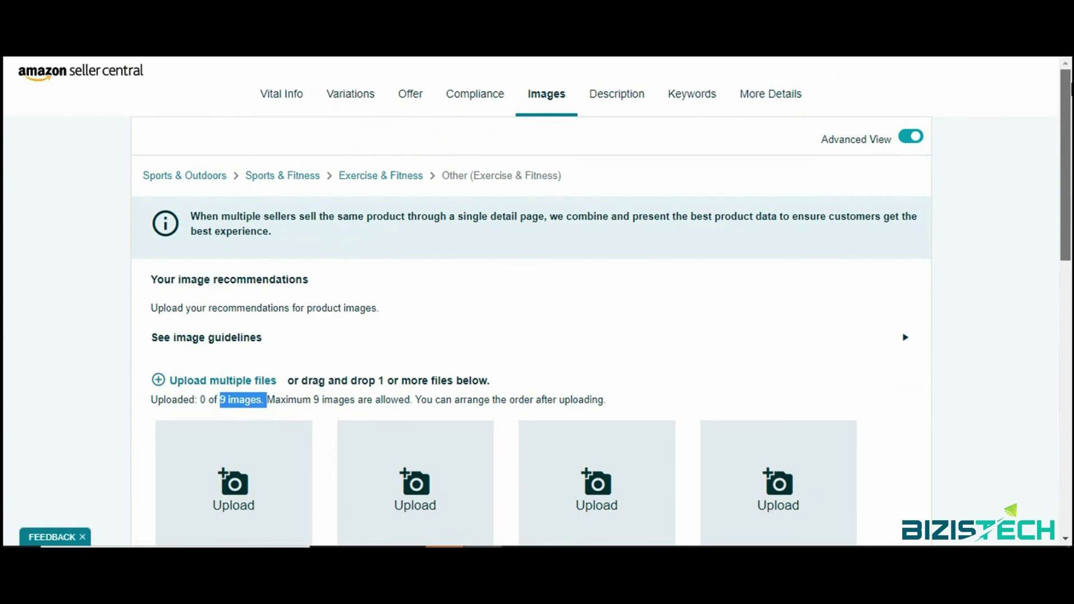
Review the description fields from Product Description and Key Product Features through the CPSIA warnings to the Legal Disclaimer
click(607, 102)
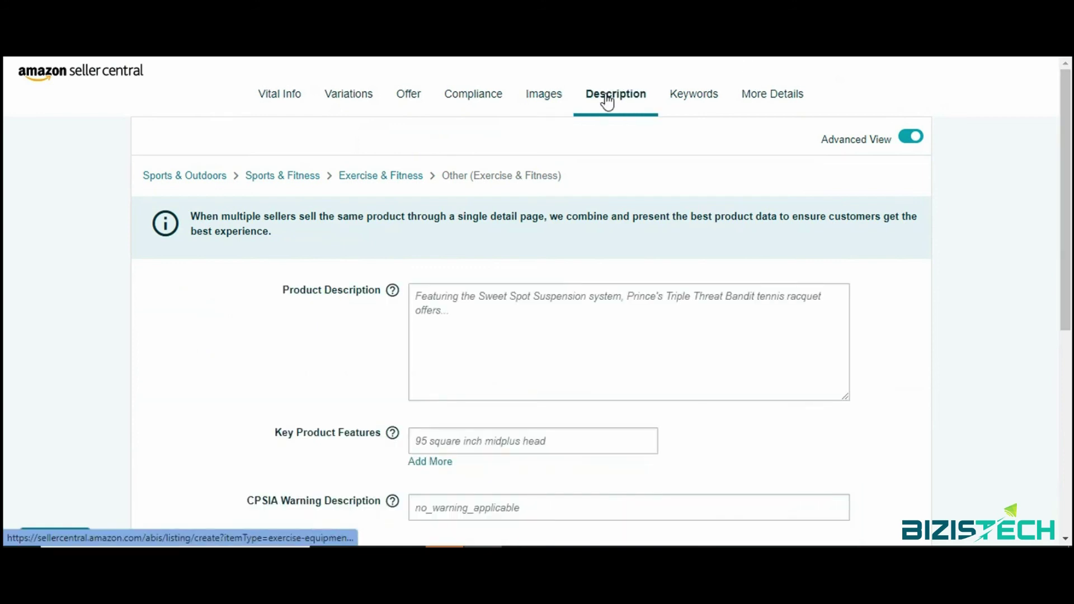
drag(1069, 145, 1068, 210)
click(642, 165)
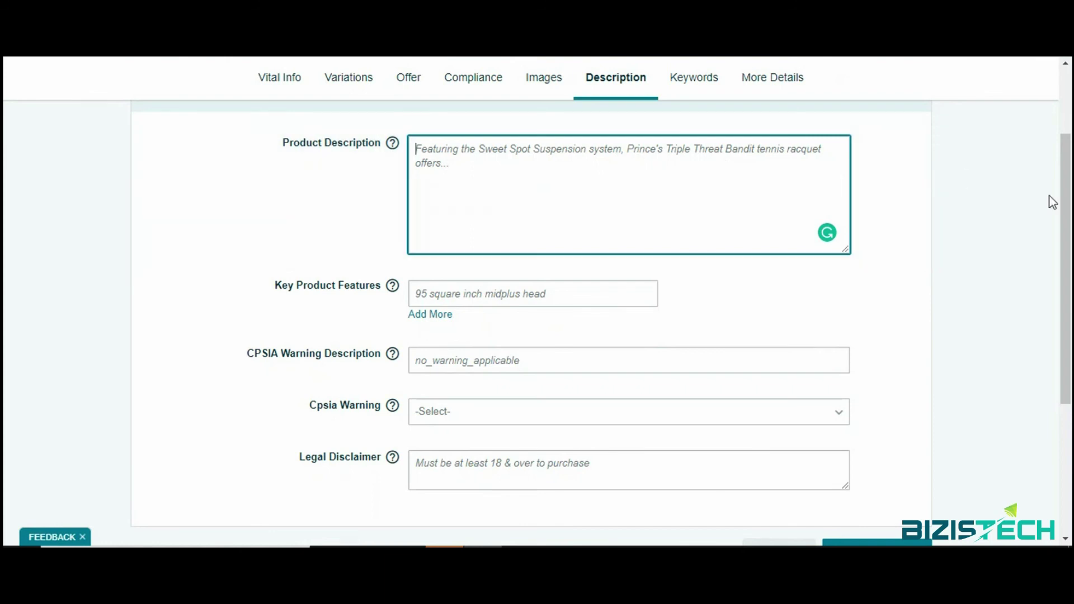
scroll(1050, 201, down, 2)
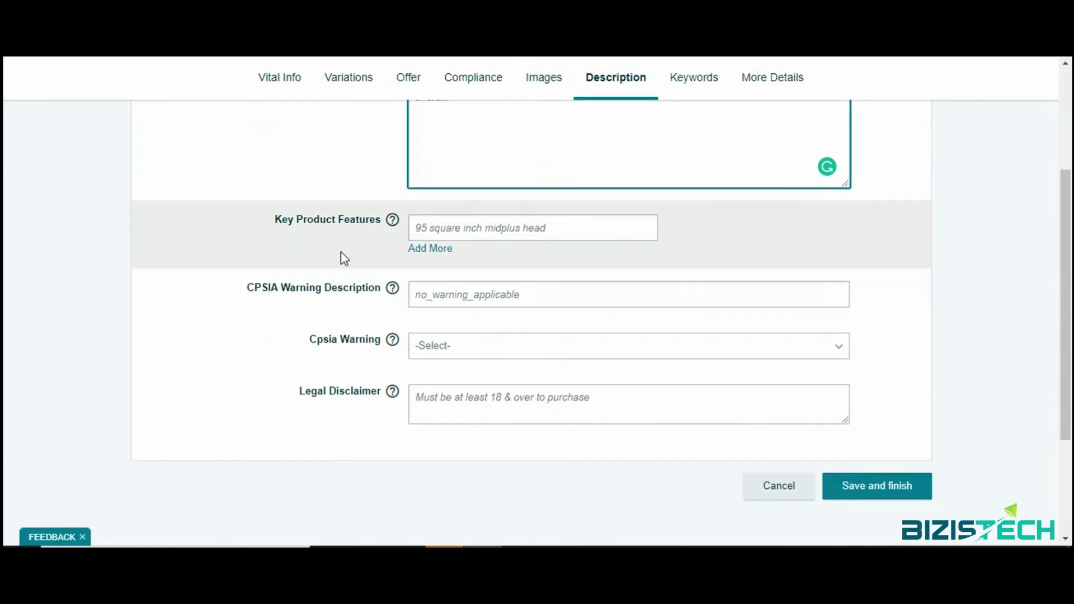
scroll(1068, 204, up, 4)
scroll(934, 135, up, 2)
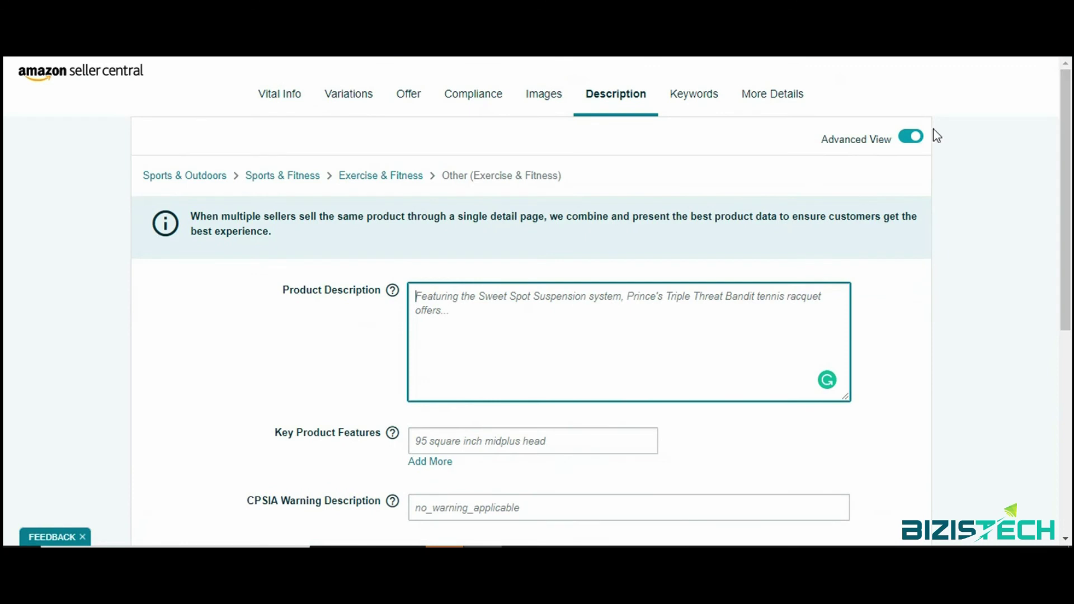
Review the keyword fields from Target Audience and its suggested values to Platinum Keywords, and exit the unresponsive page
click(690, 96)
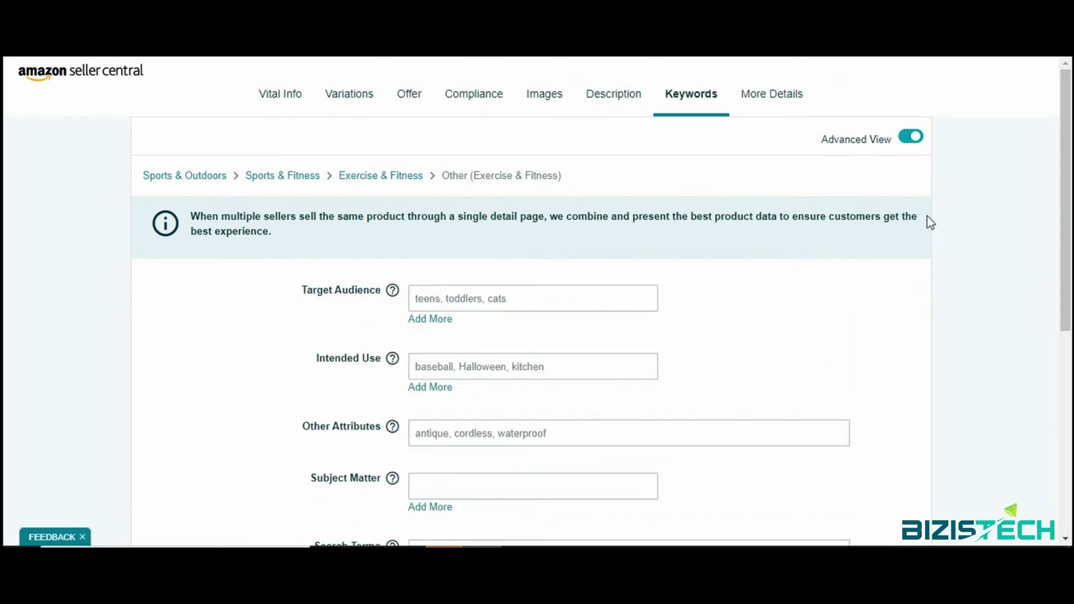
scroll(1061, 228, down, 3)
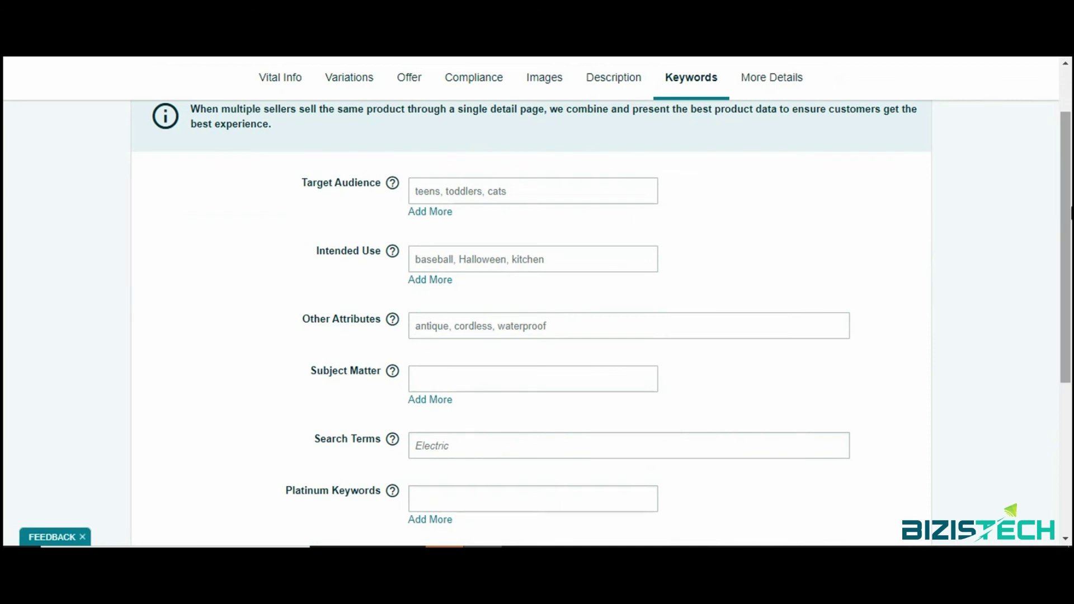
drag(1071, 207, 1070, 209)
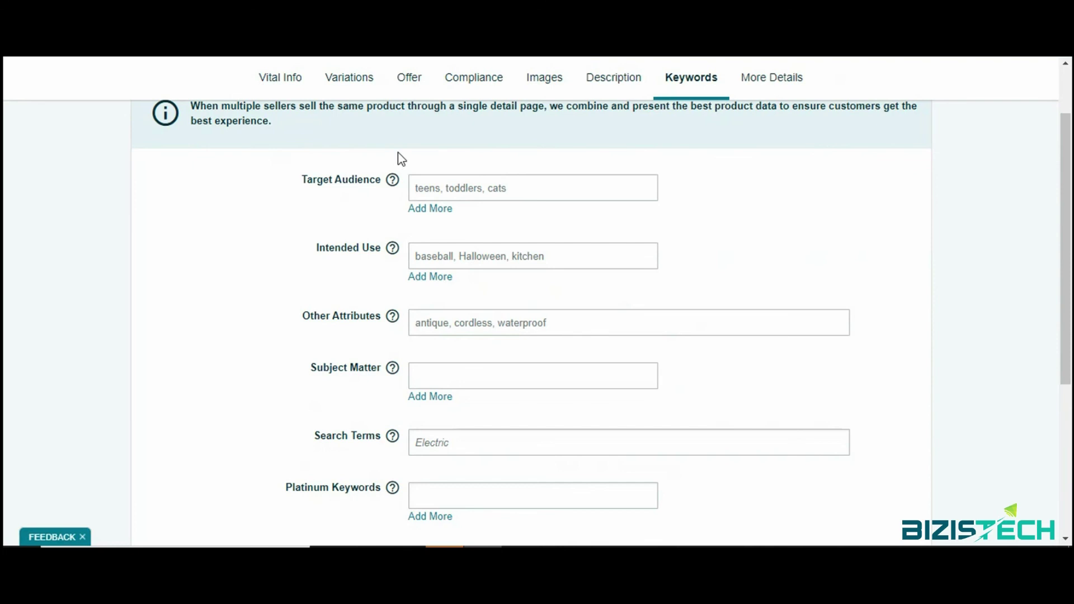
click(473, 194)
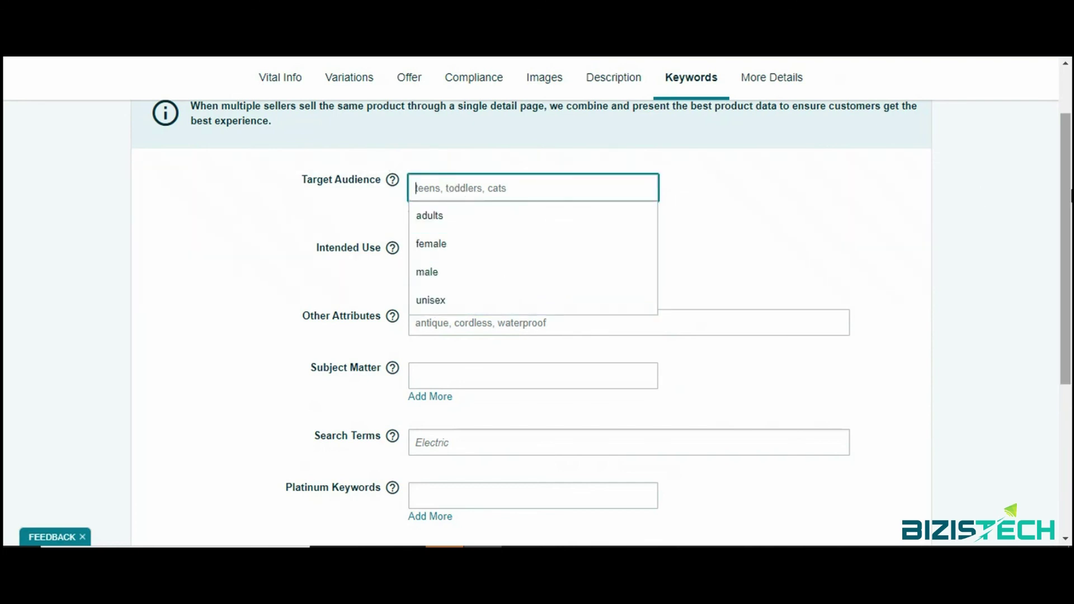
click(898, 193)
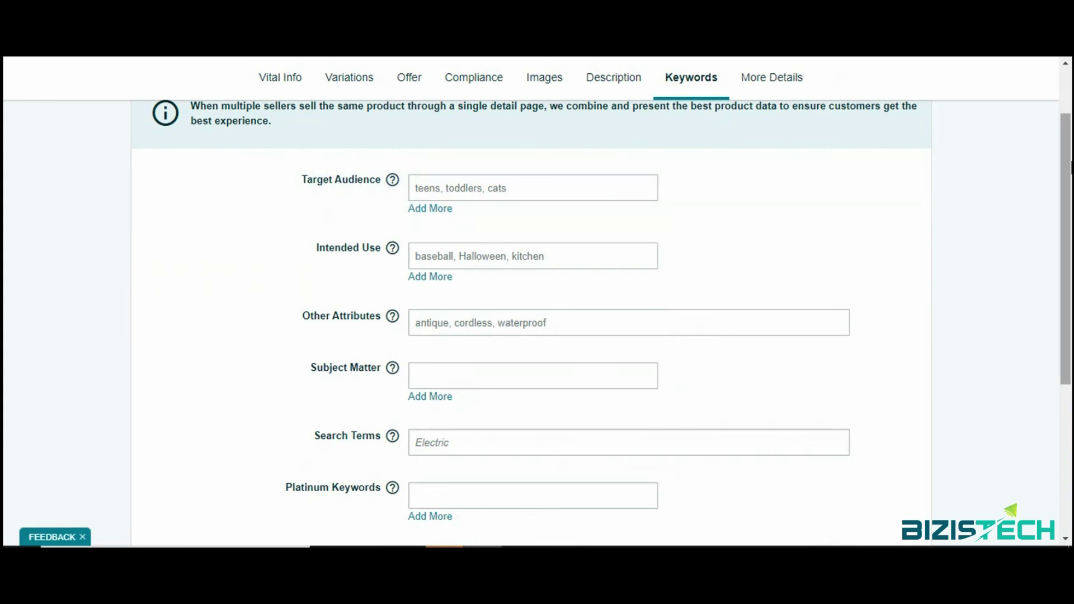
drag(1070, 161, 1070, 75)
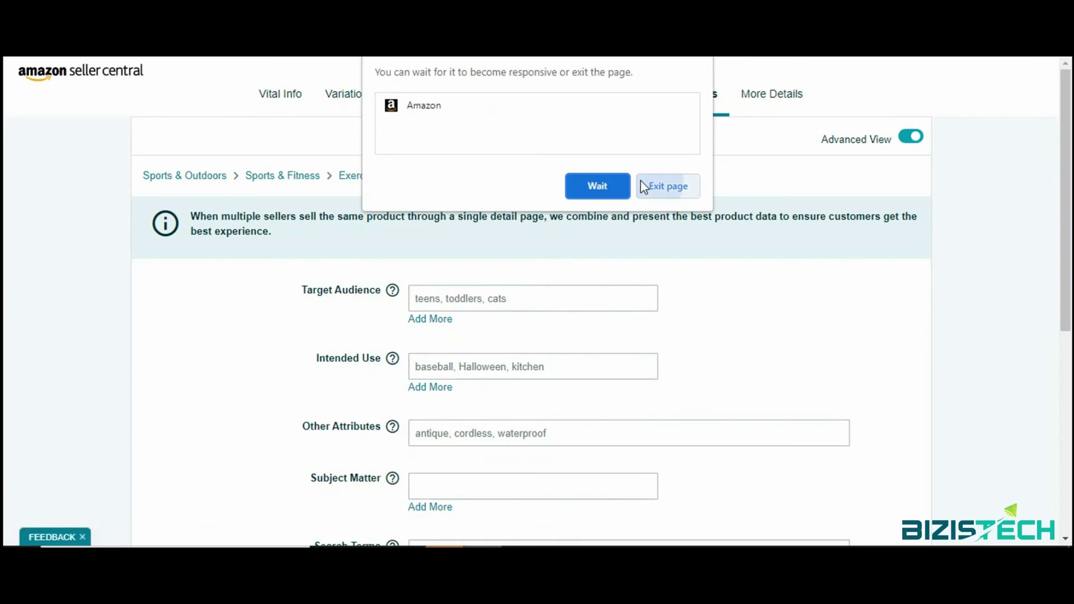
click(649, 185)
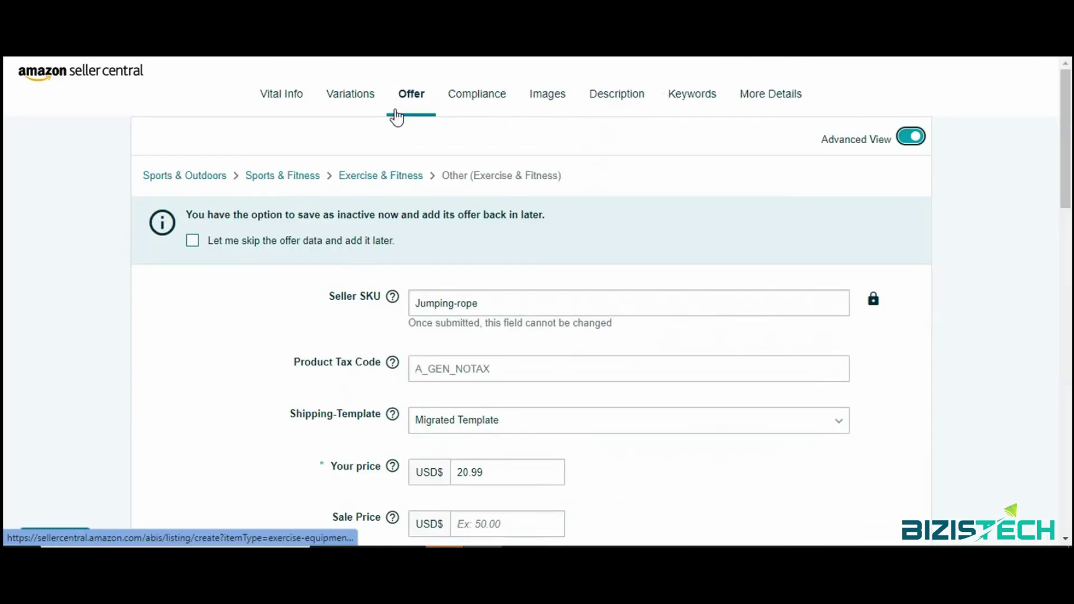
Save and finish the jumping-rope listing from its offer details, and continue past the listing creation notice
drag(1066, 185, 1070, 489)
click(897, 393)
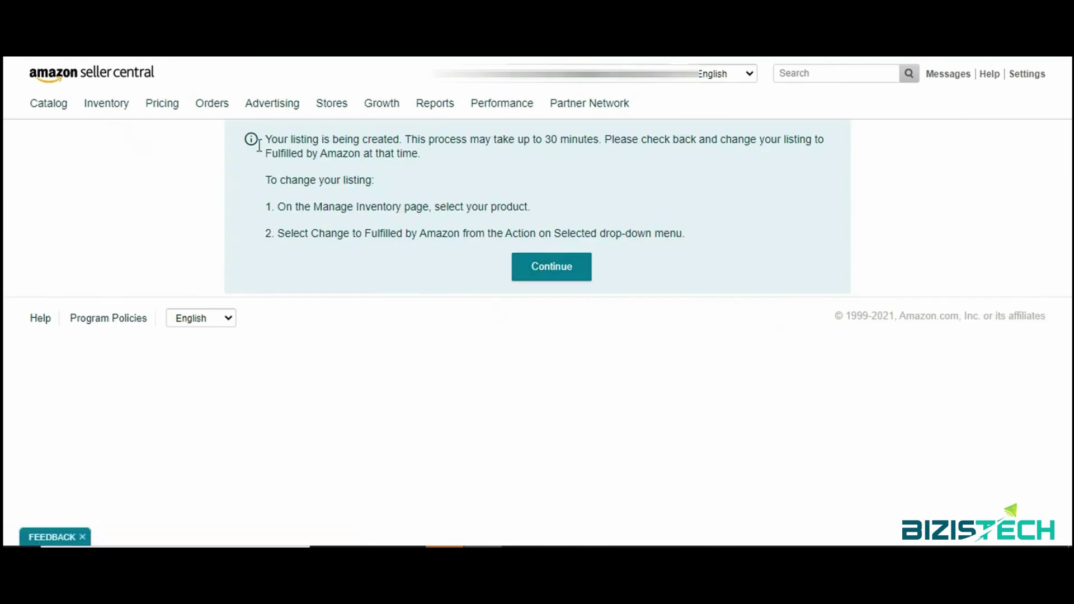
mouse_move(107, 114)
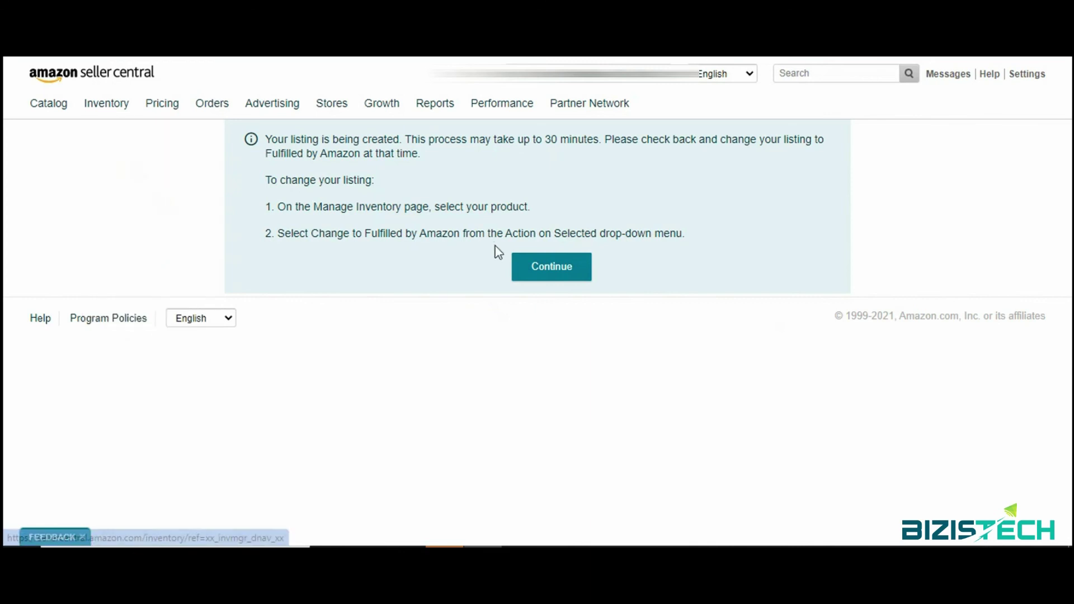
click(542, 271)
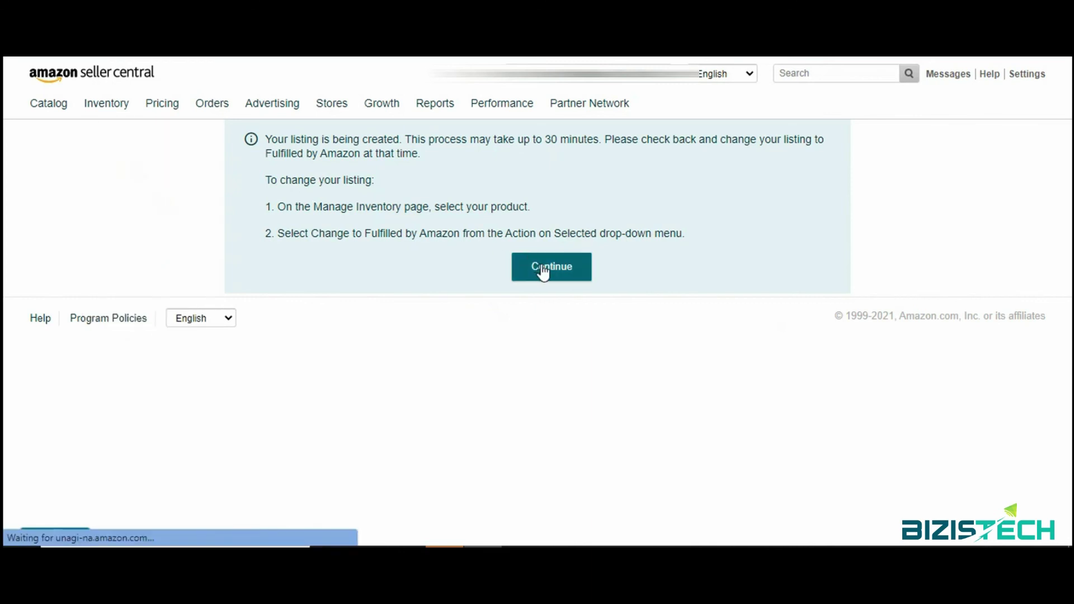